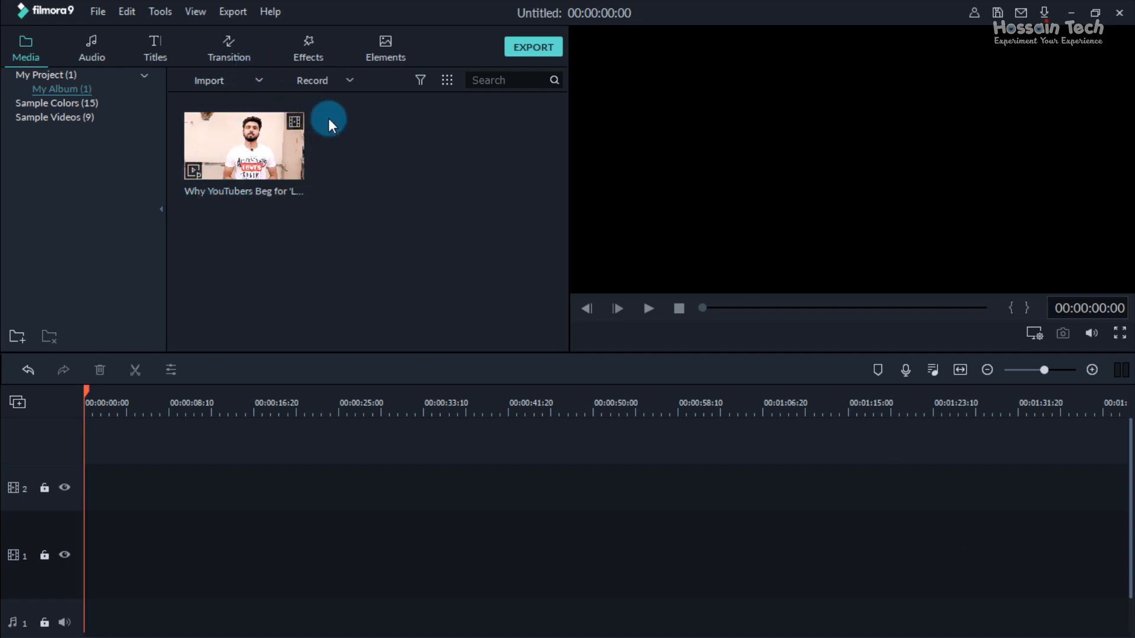
Examine the imported clip's properties, including its resolution, frame rate and bit rate, without changing them
right_click(192, 119)
left_click(241, 365)
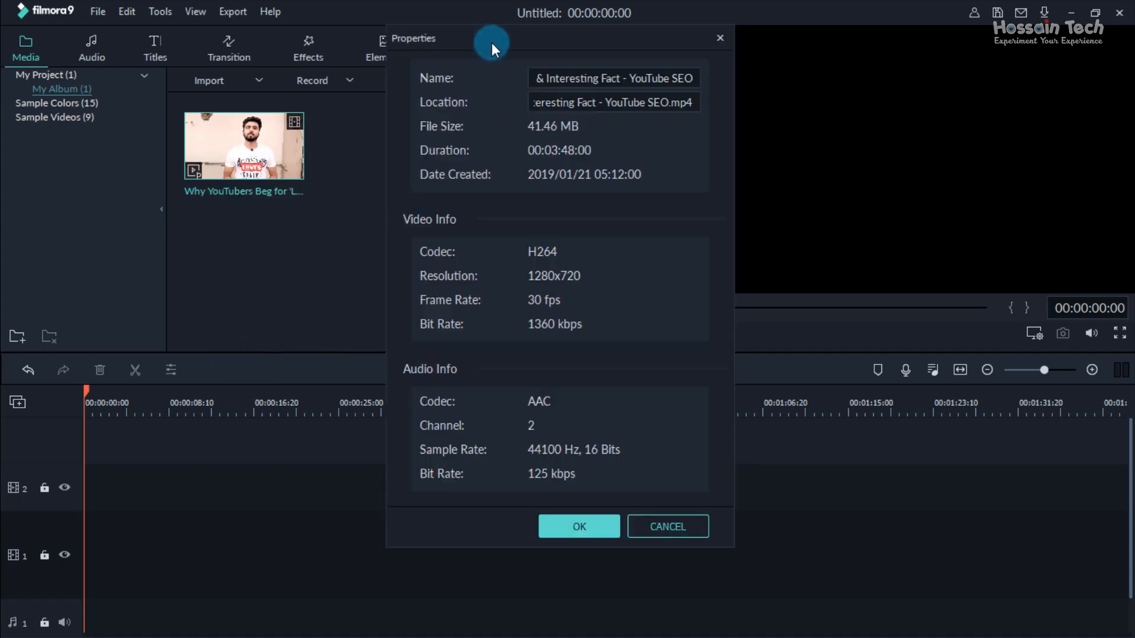
left_click_drag(491, 43, 606, 45)
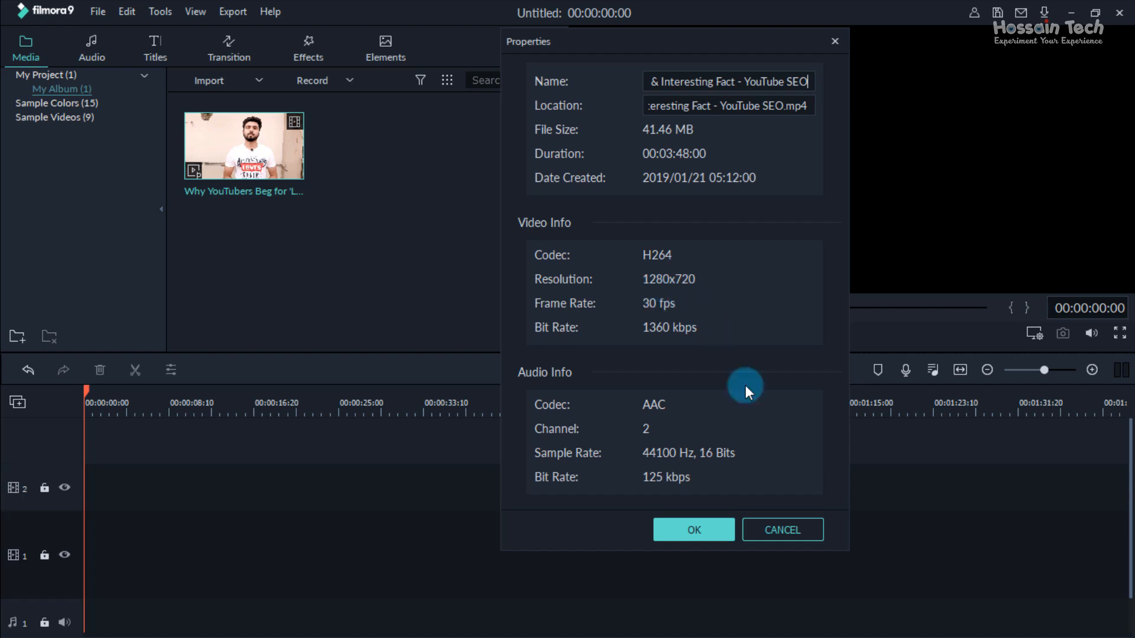
left_click(788, 529)
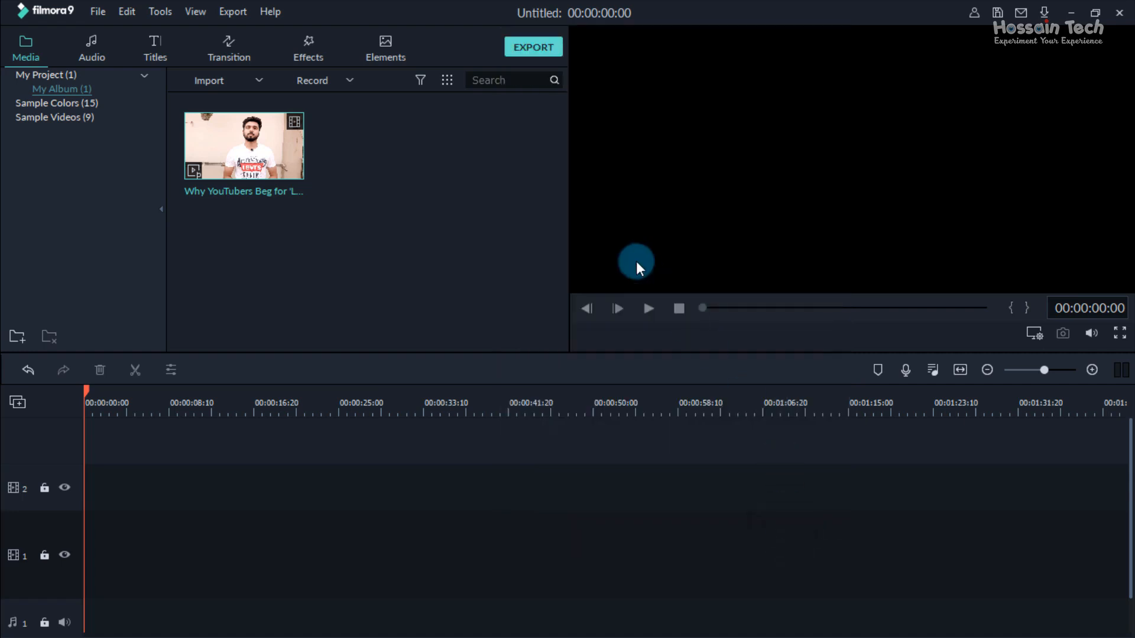
left_click_drag(267, 137, 146, 518)
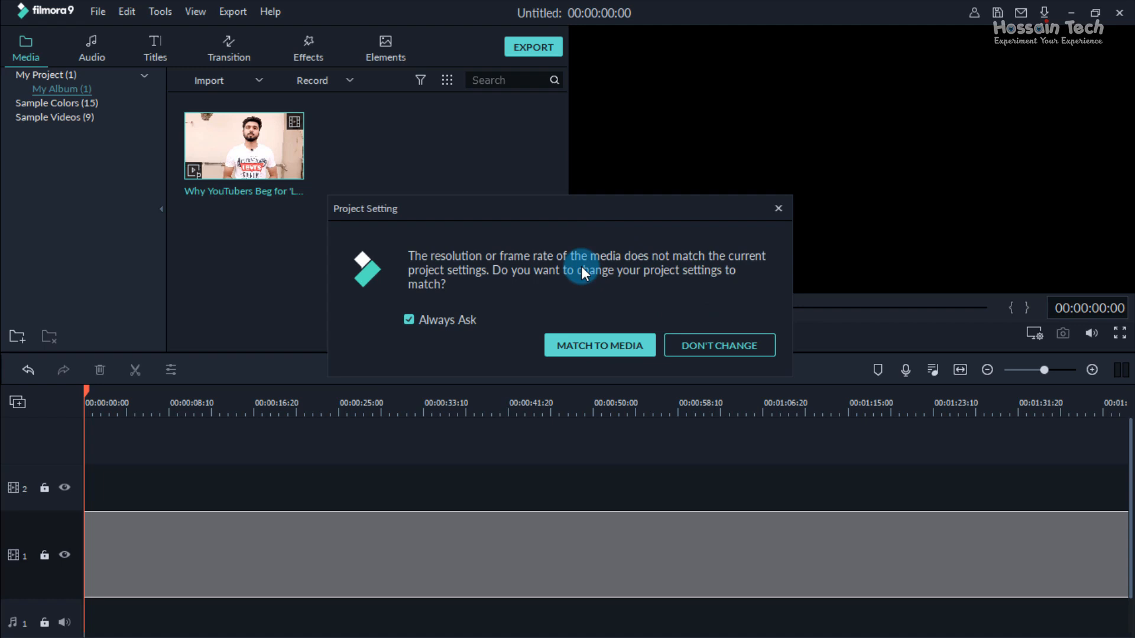
left_click(778, 207)
left_click(95, 12)
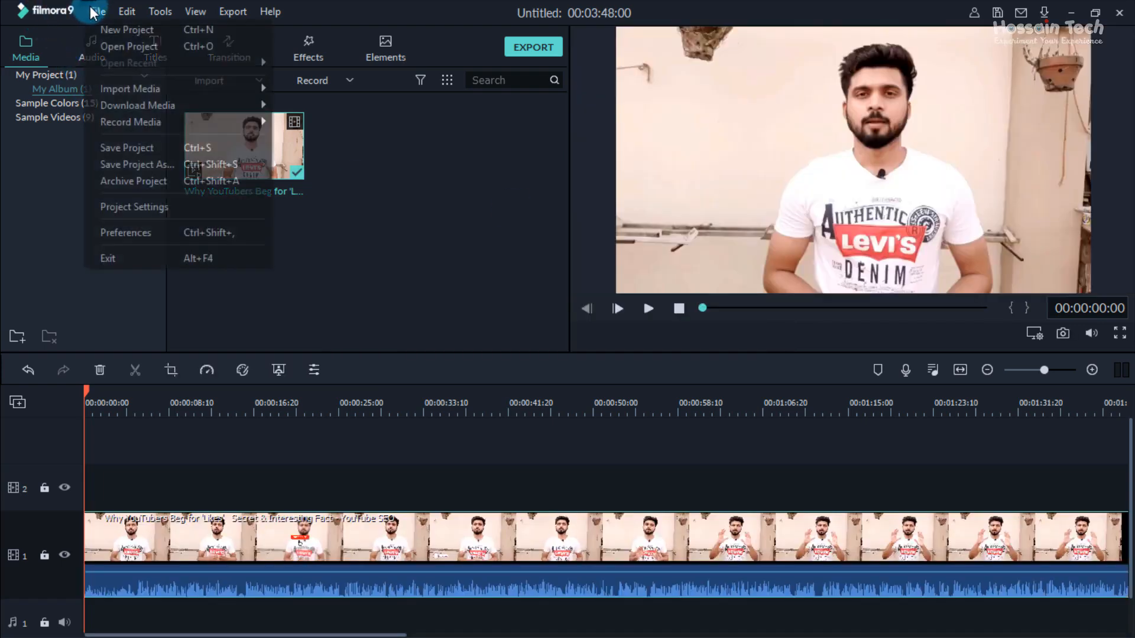
left_click(151, 207)
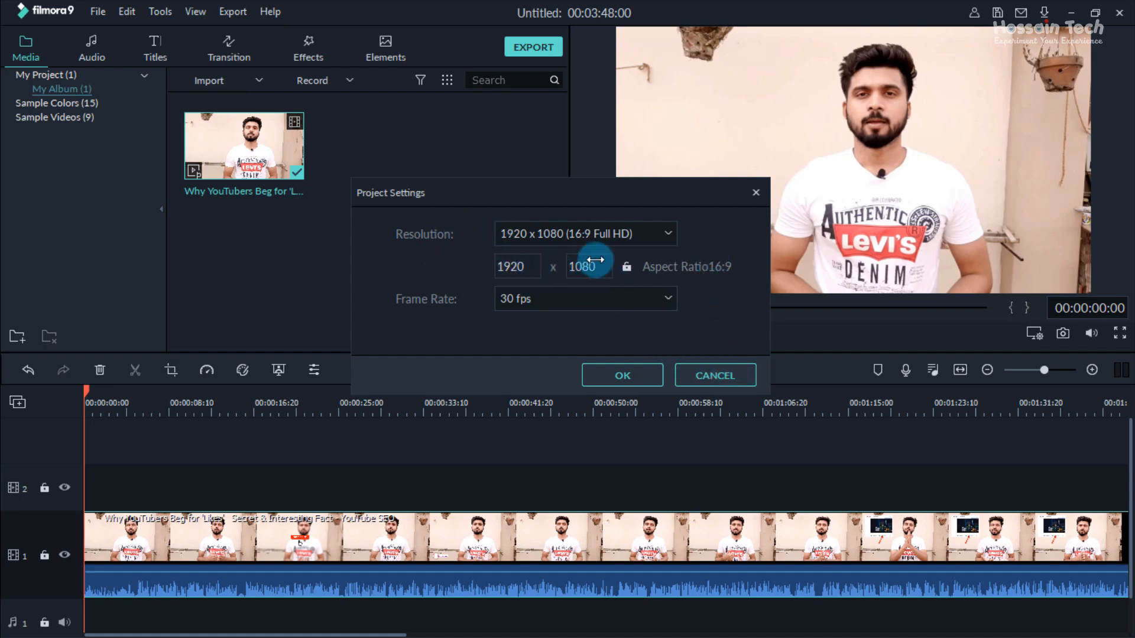
left_click(736, 378)
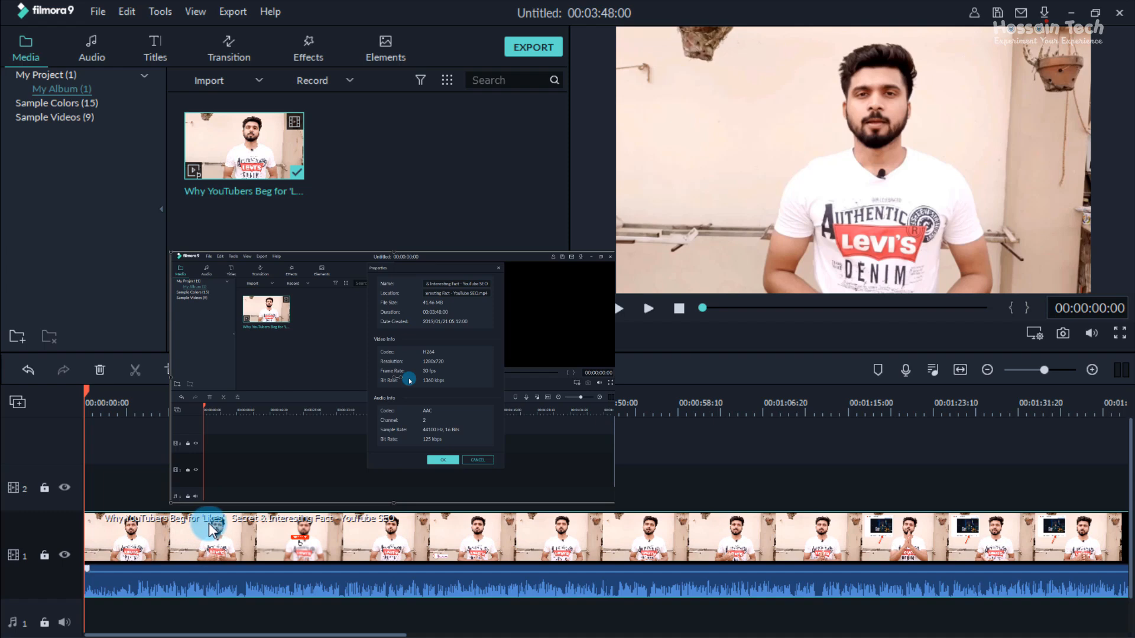
key("Delete")
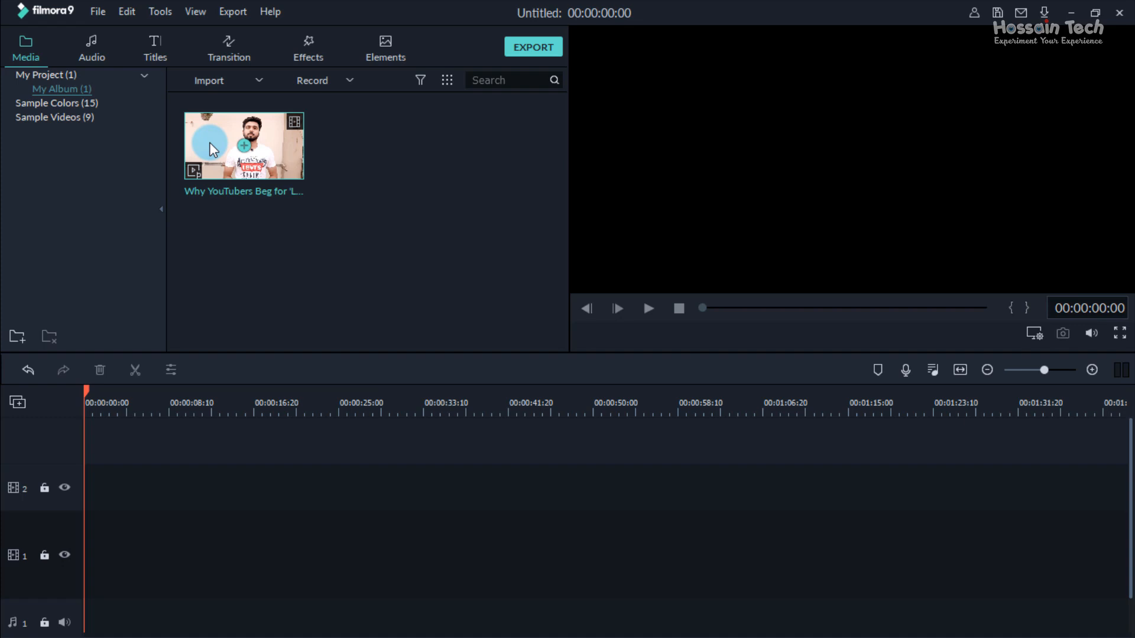
left_click_drag(211, 148, 218, 159)
Set the project resolution to 1280 x 720 (16:9 HD) in the project settings
left_click(96, 11)
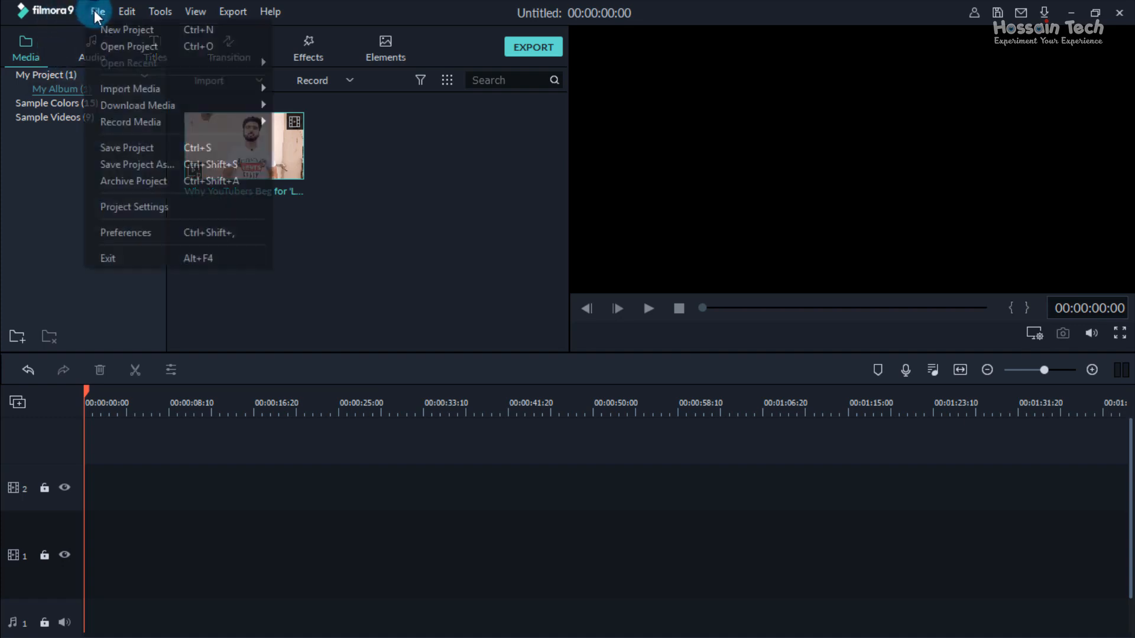
left_click(152, 206)
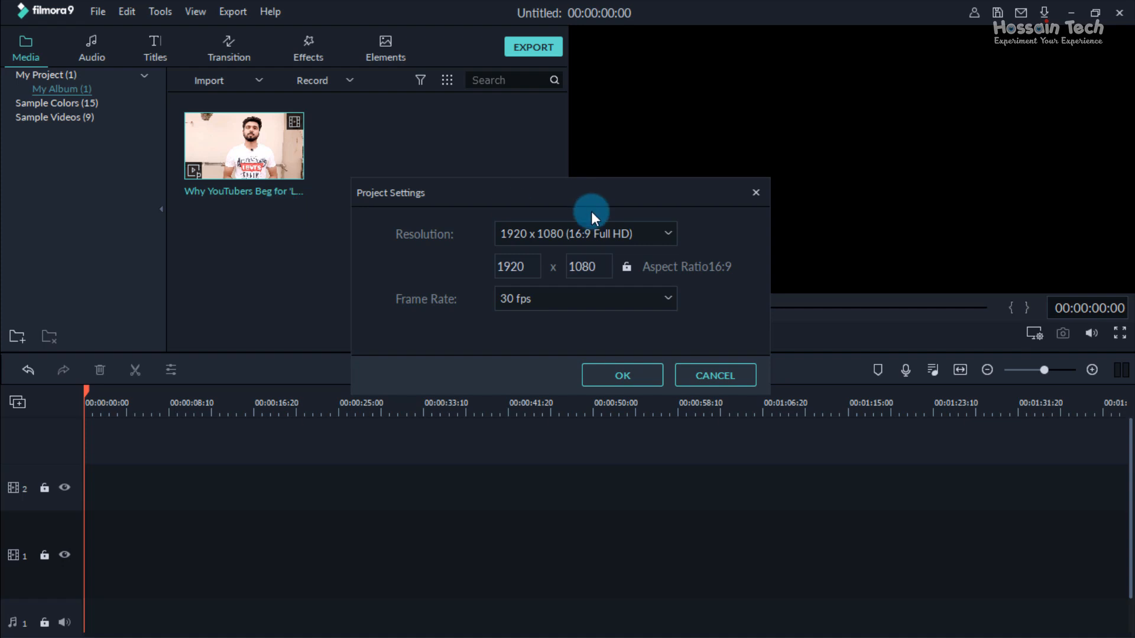
left_click(643, 233)
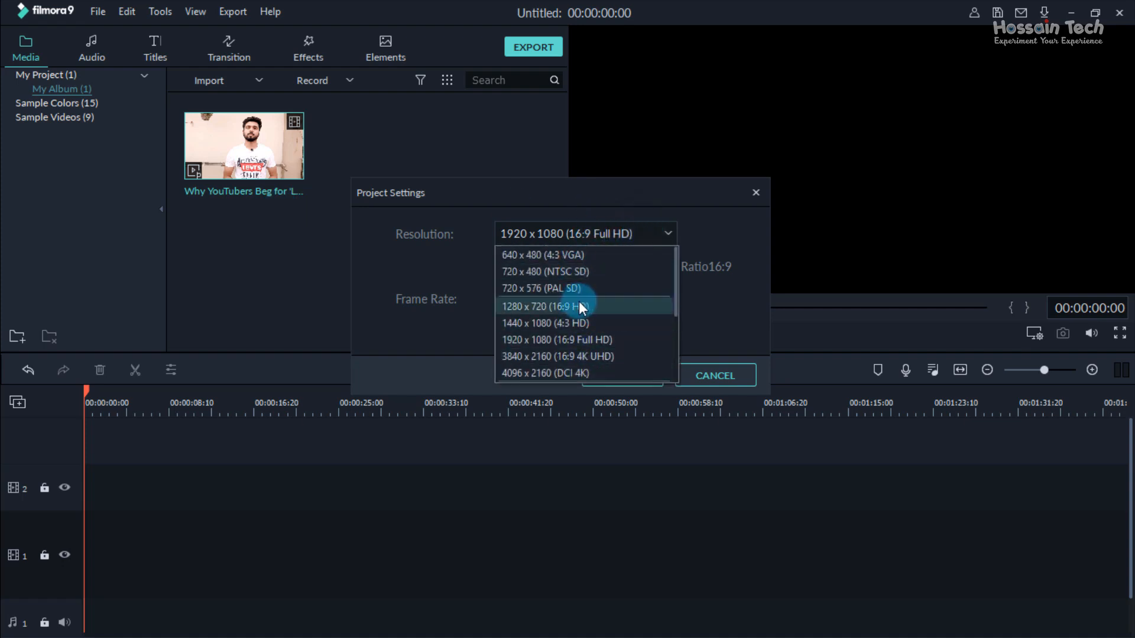
left_click(535, 306)
Place the imported clip at the start of video track 1 and trim it to about 25 seconds
left_click_drag(250, 445, 43, 601)
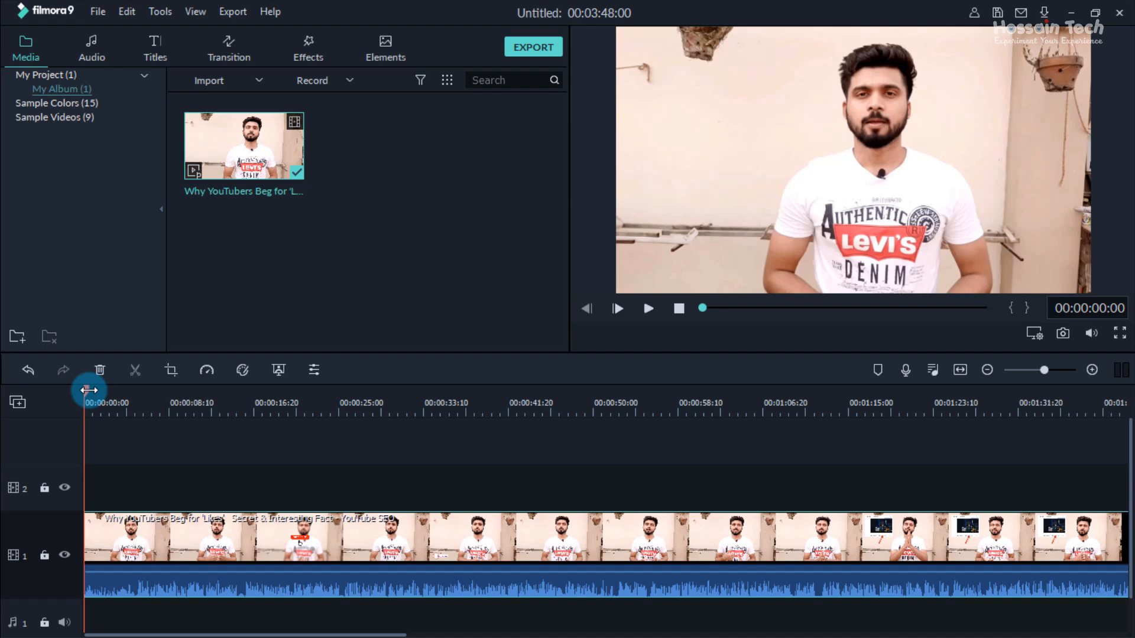
left_click_drag(89, 390, 341, 392)
left_click(435, 537)
Replace the headline of the lower third title on video track 2 with "Hossain Tech"
double_click(101, 489)
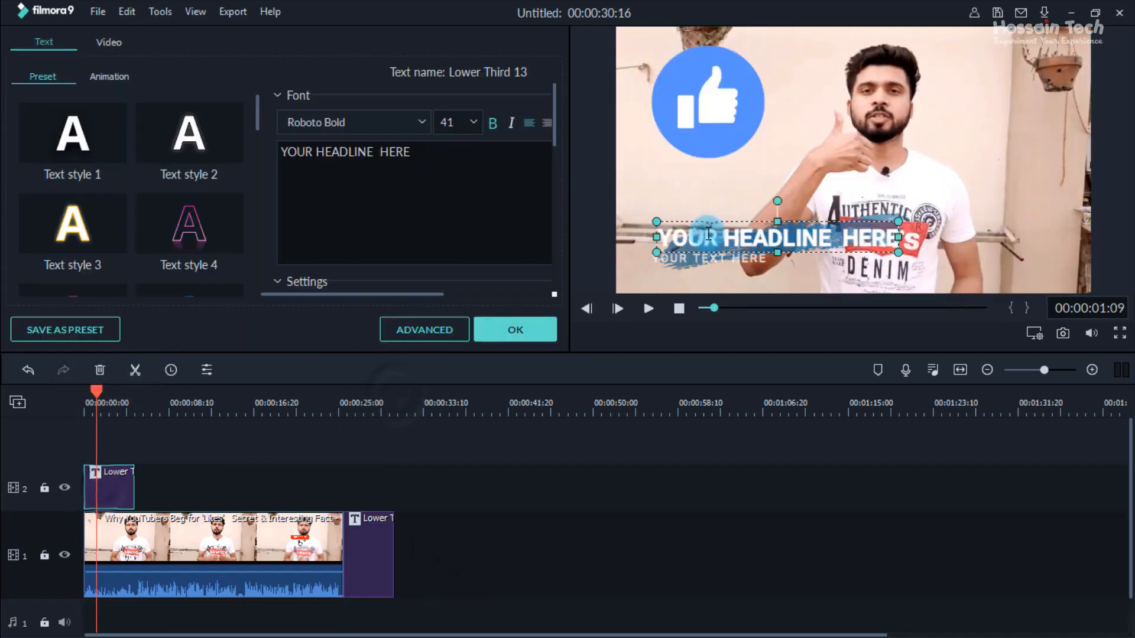
key("ctrl+a")
key("BackSpace")
type("Hossain Tech")
Replace the title's second line with "Experiment Your Experience", apply the text edits and return the playhead to the start
left_click(693, 258)
key("ctrl+a")
key("BackSpace")
type("Experiment Y")
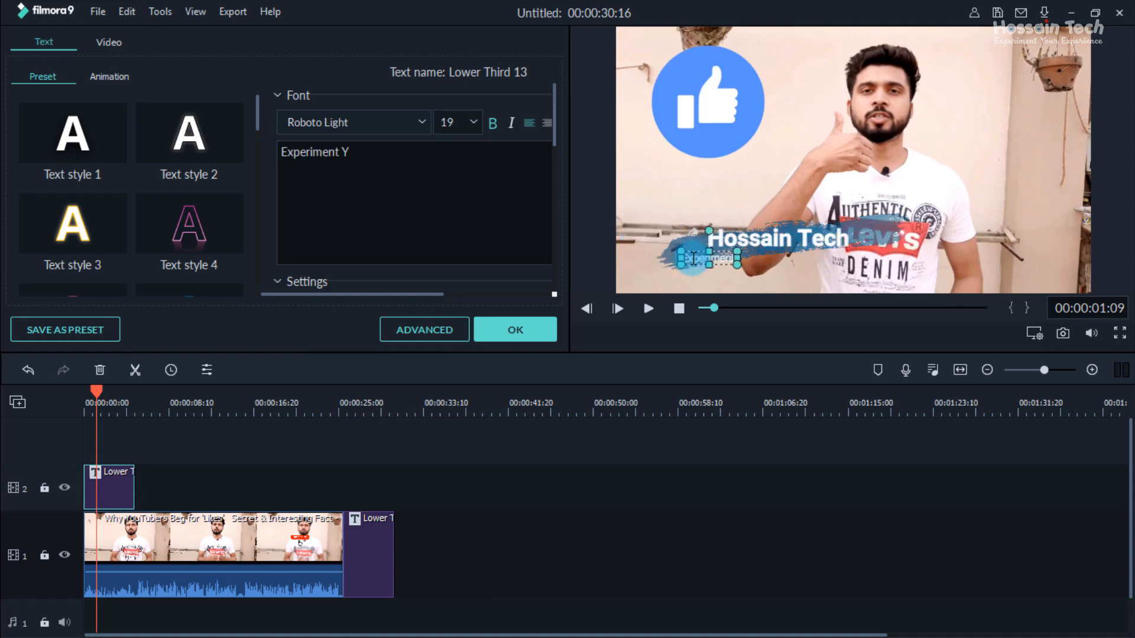
type("our Experience")
left_click(768, 238)
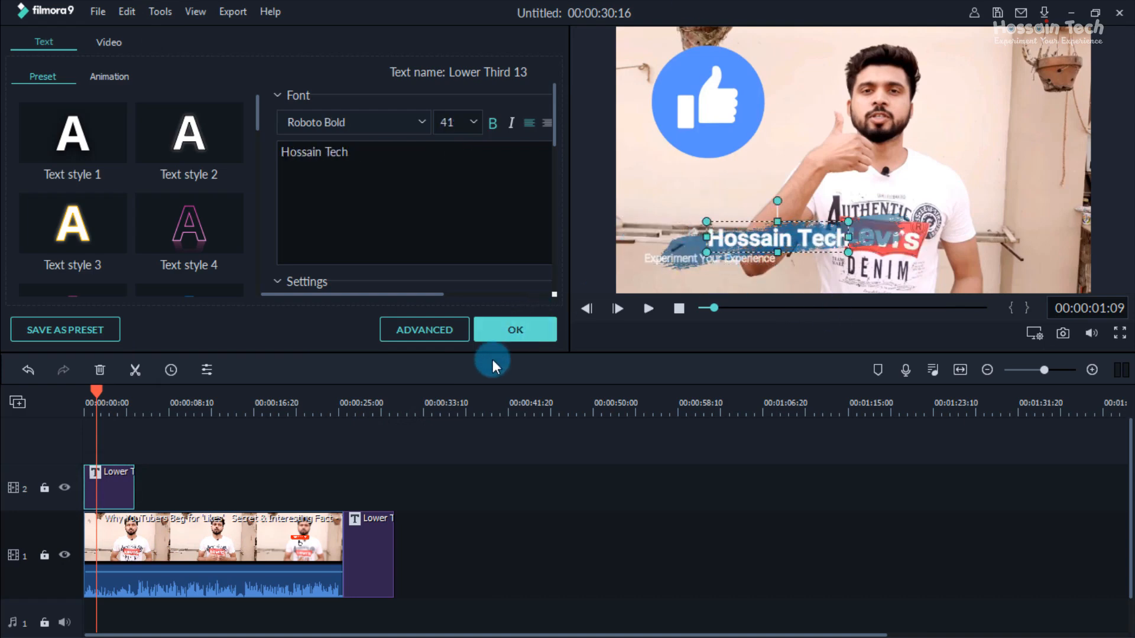
left_click(515, 342)
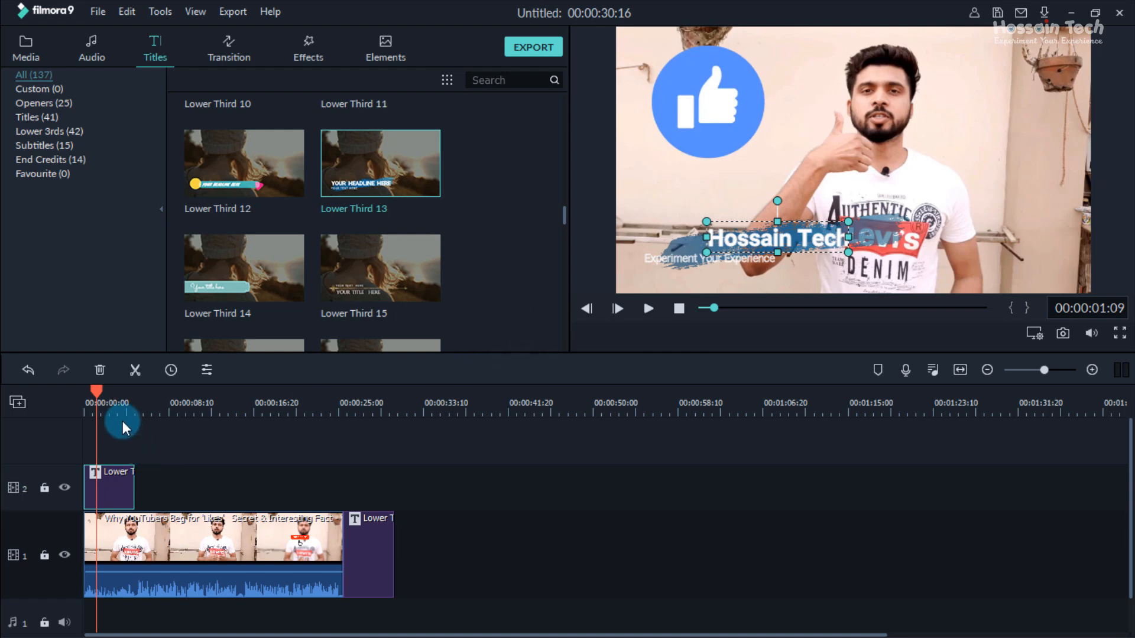
left_click_drag(98, 390, 8, 425)
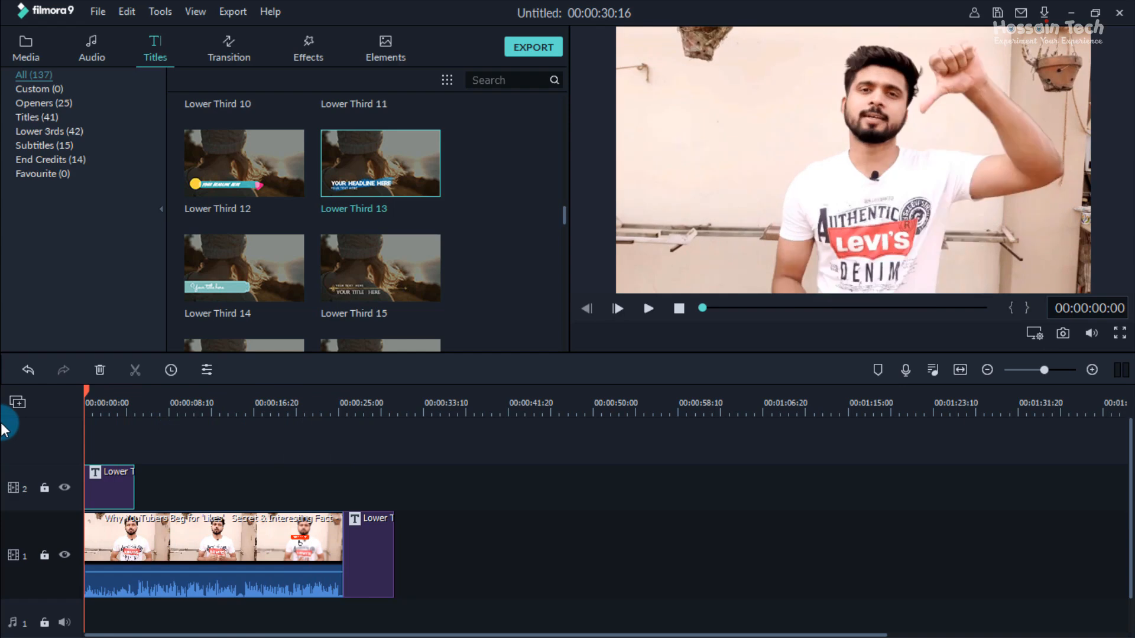
Open the export settings and examine the local formats and the iPhone and Apple TV device presets
left_click(527, 51)
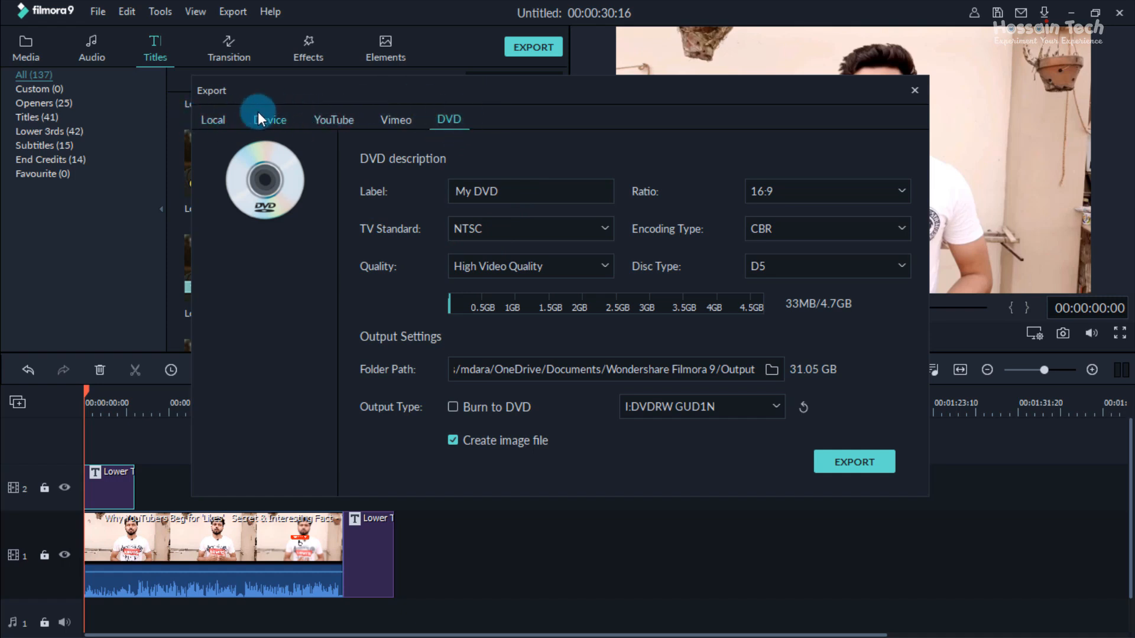
left_click(216, 123)
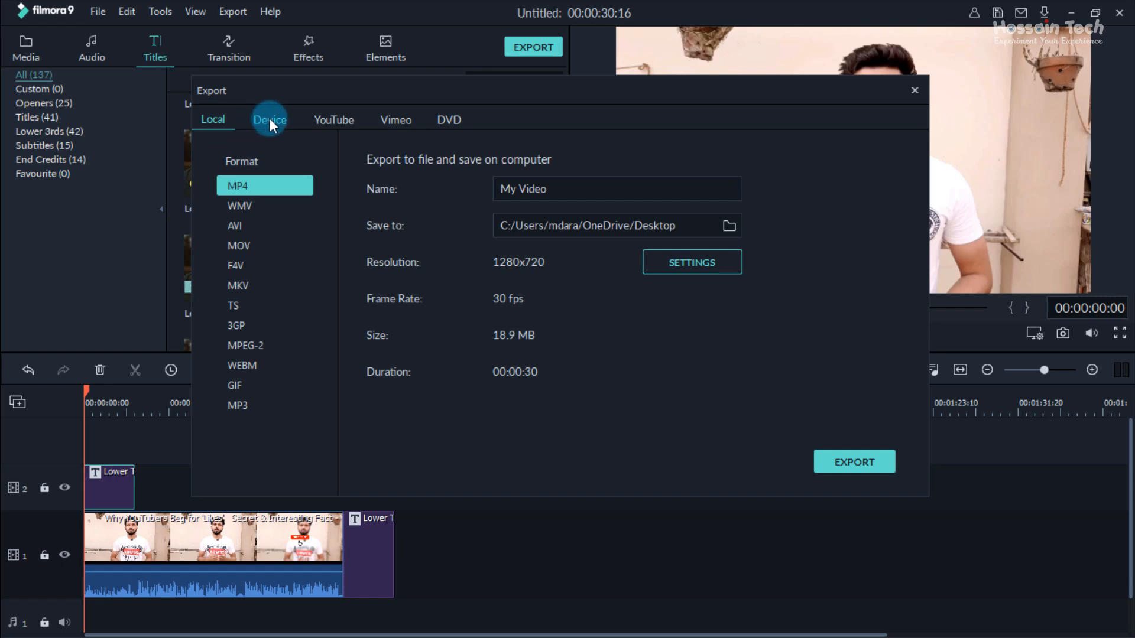
left_click(269, 120)
left_click(216, 120)
left_click(280, 118)
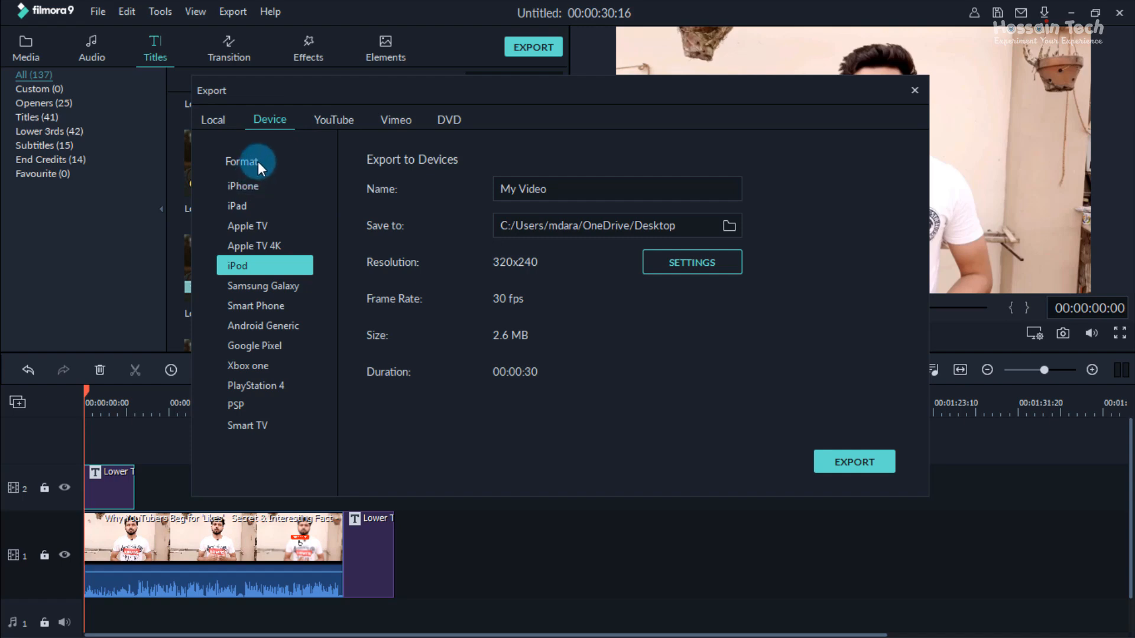
left_click(261, 187)
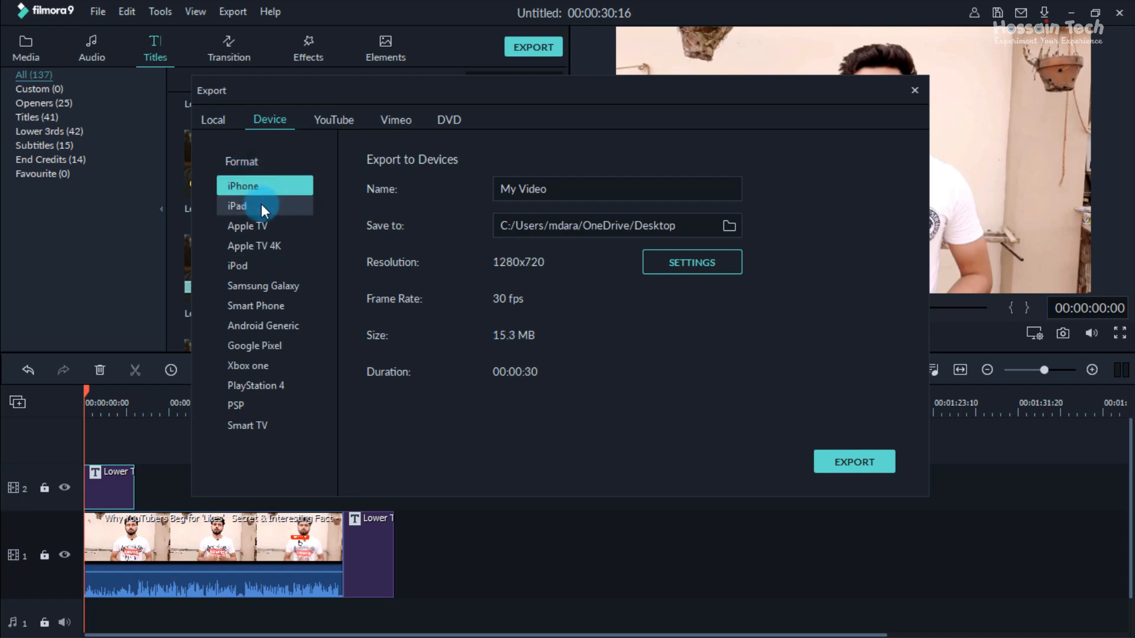
left_click(263, 225)
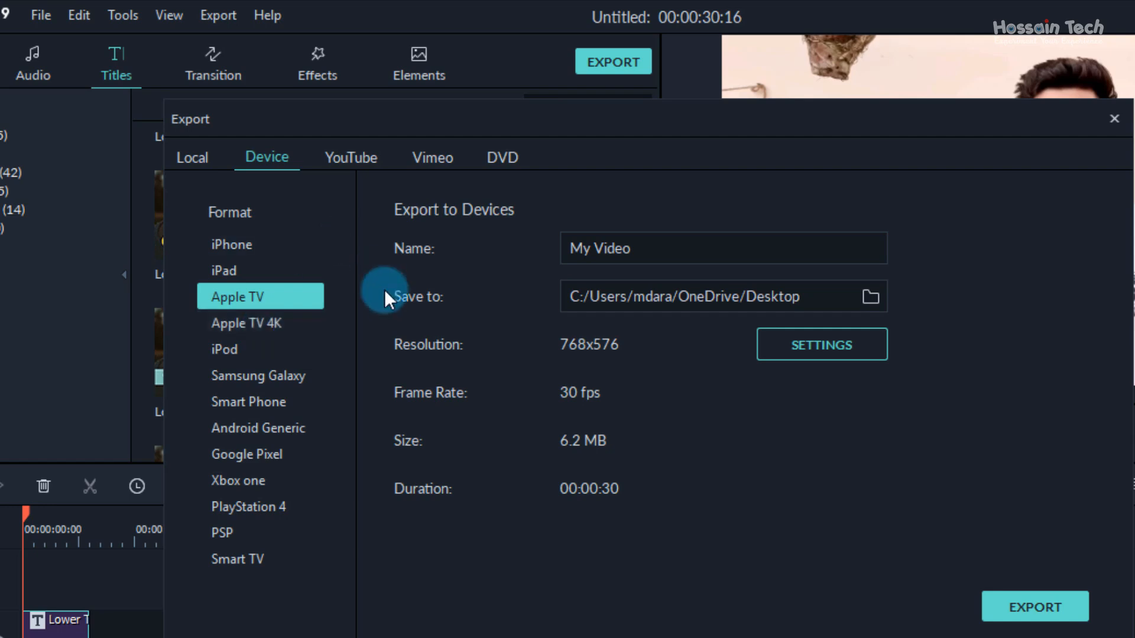
Examine the export options for YouTube, Vimeo and DVD
left_click(353, 158)
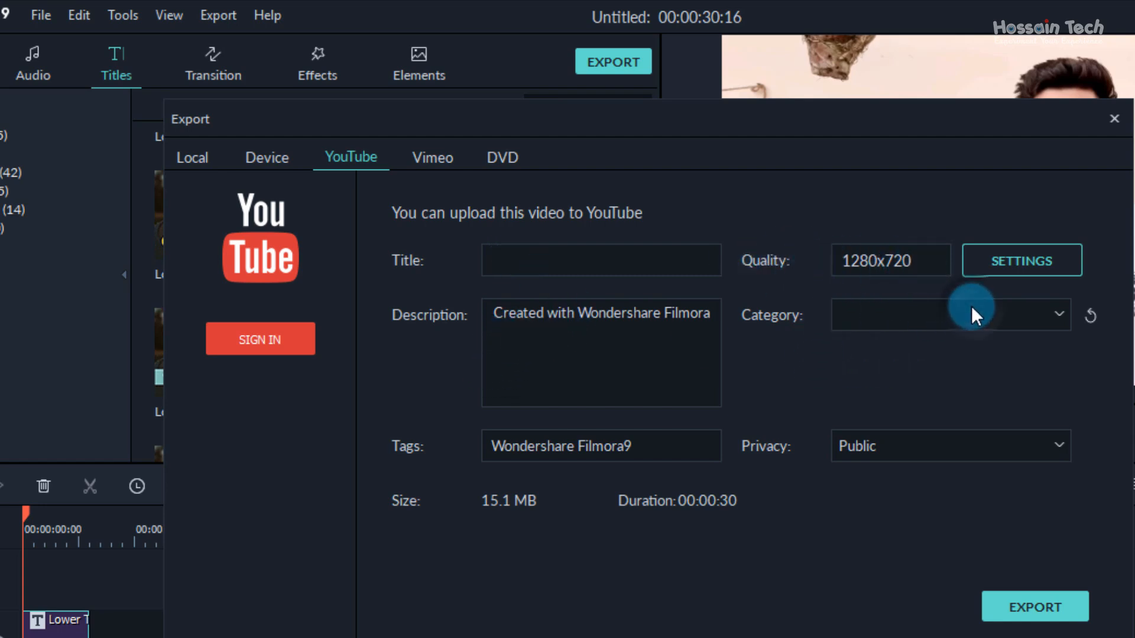
left_click(656, 442)
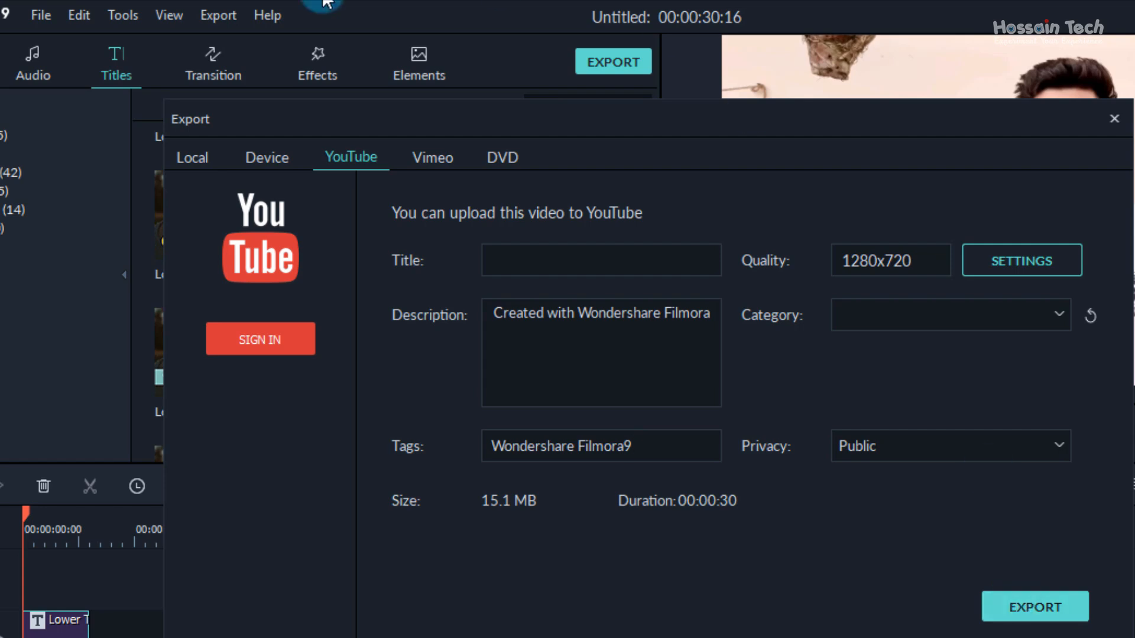
left_click(443, 154)
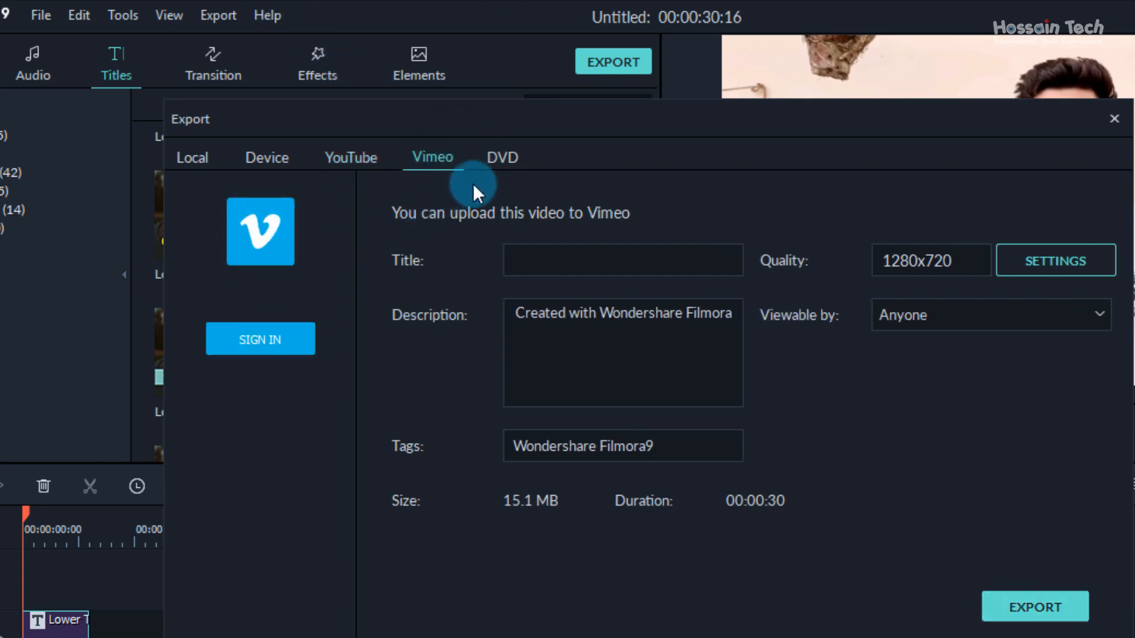
left_click(500, 157)
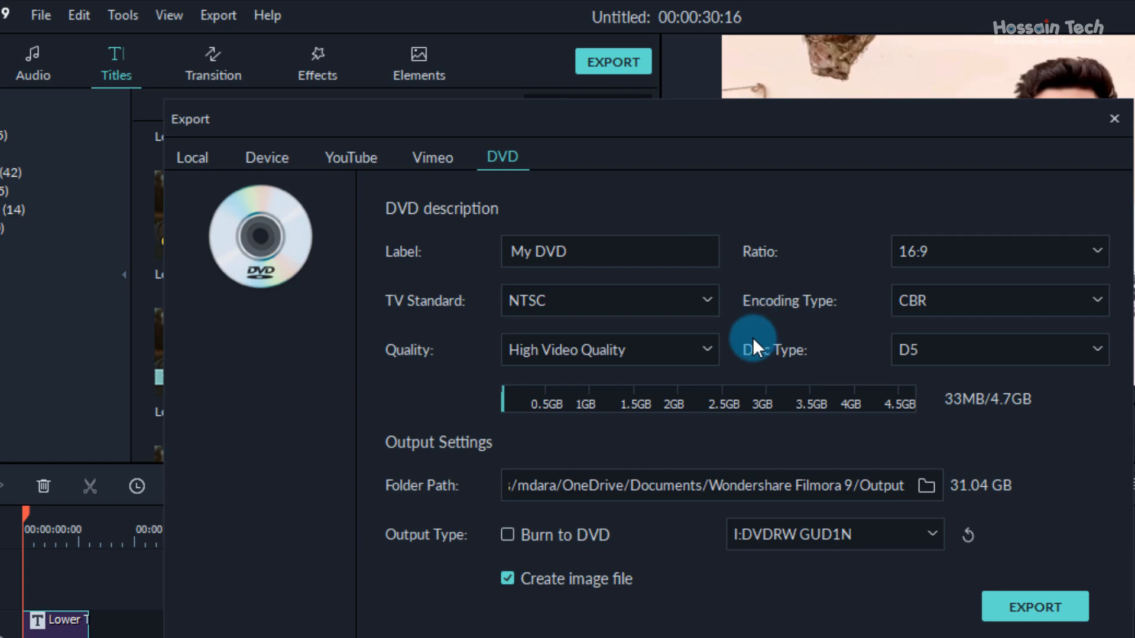
For the local MP4 export, name the file "Hossain tech" and choose the Desktop as its save folder
left_click(201, 159)
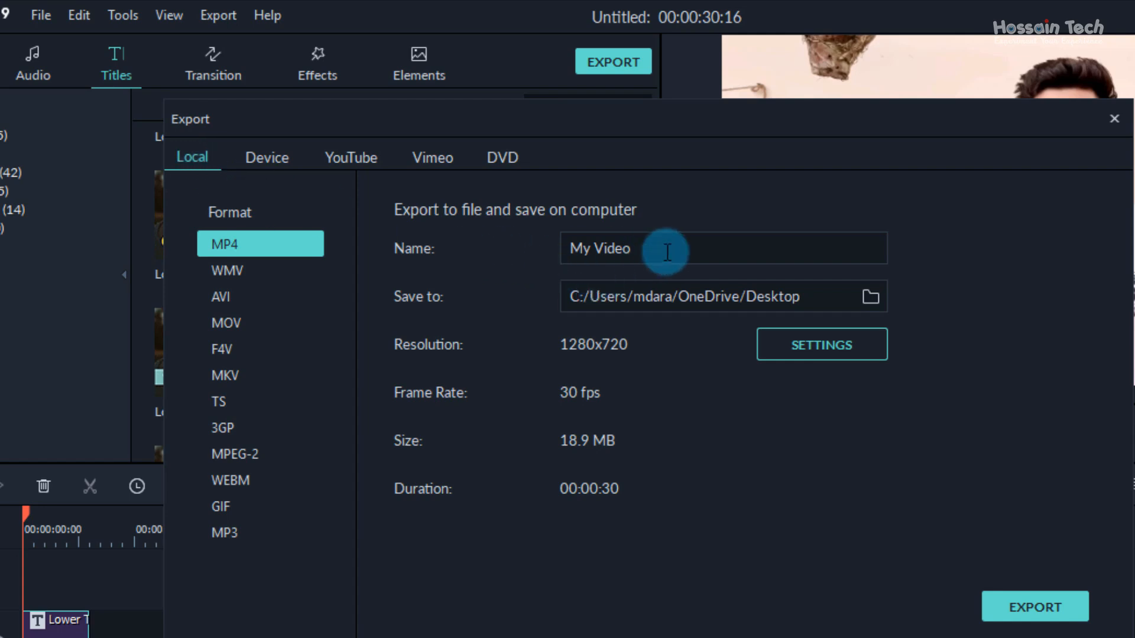
left_click_drag(667, 252, 519, 249)
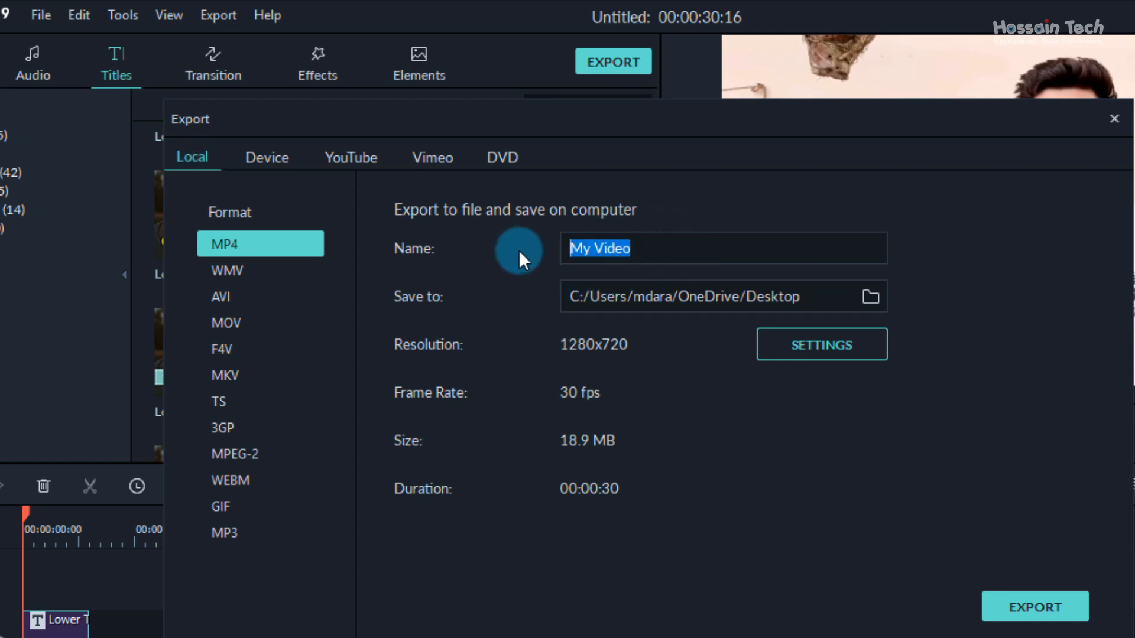
type("Hossain")
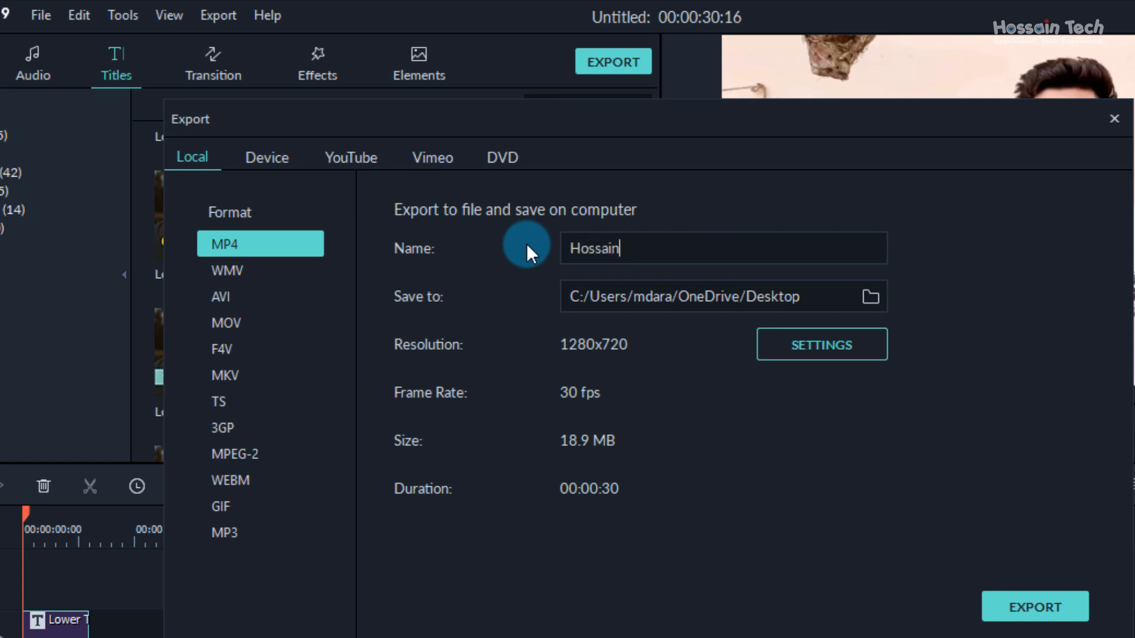
type(" tech")
left_click(867, 297)
scroll(266, 260, "up", 5)
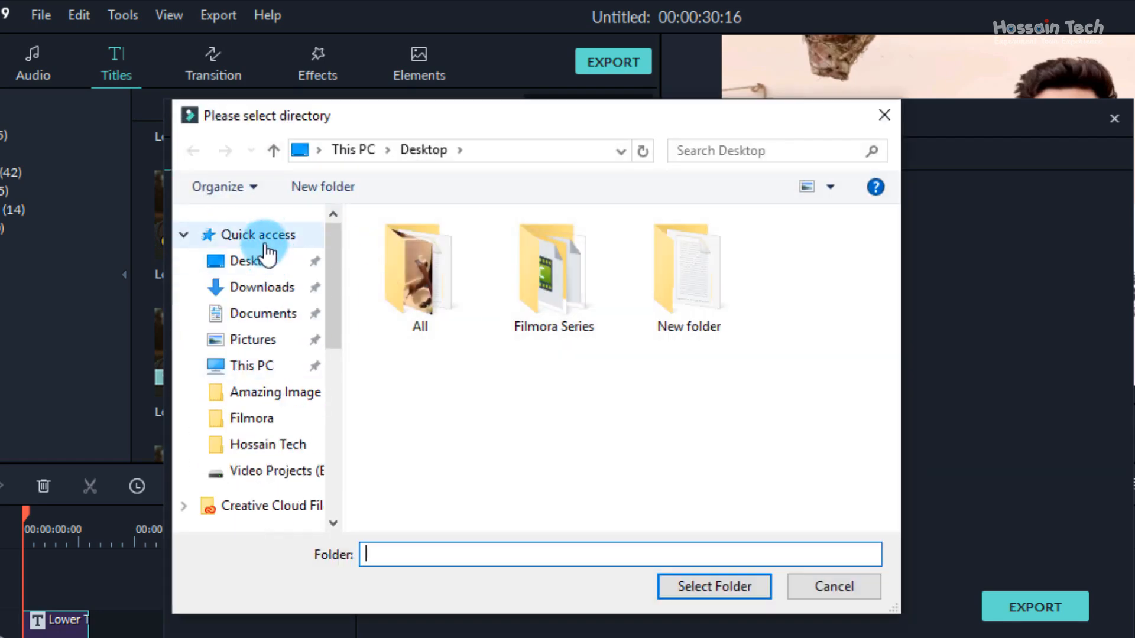
left_click(266, 256)
left_click(749, 584)
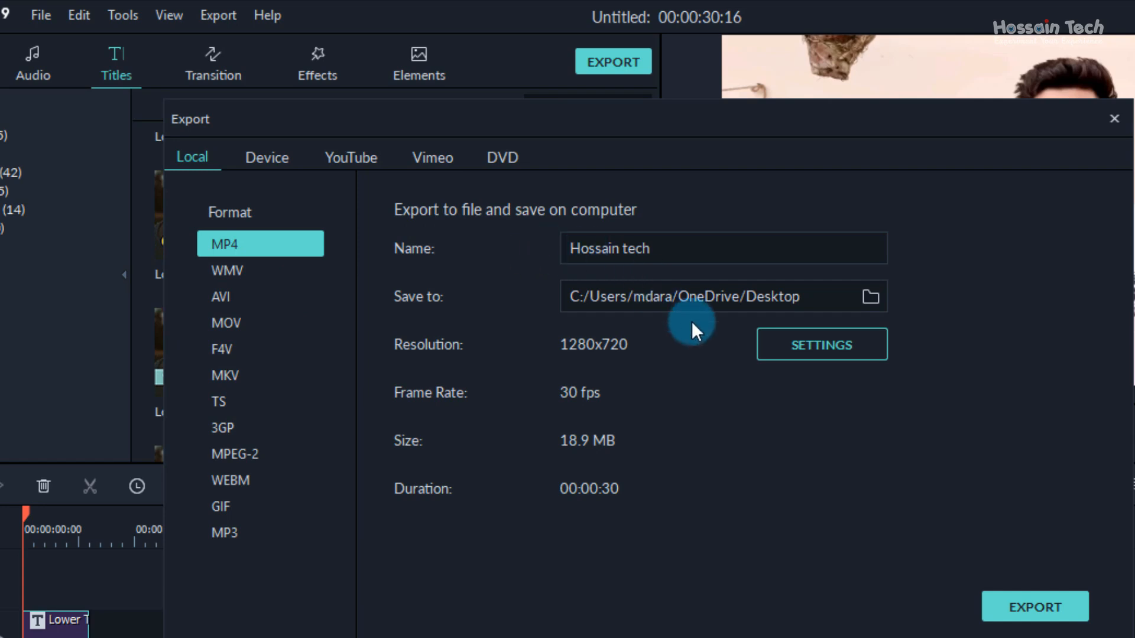
Set the quality of the local MP4 export to Best in its encoding settings
left_click(832, 342)
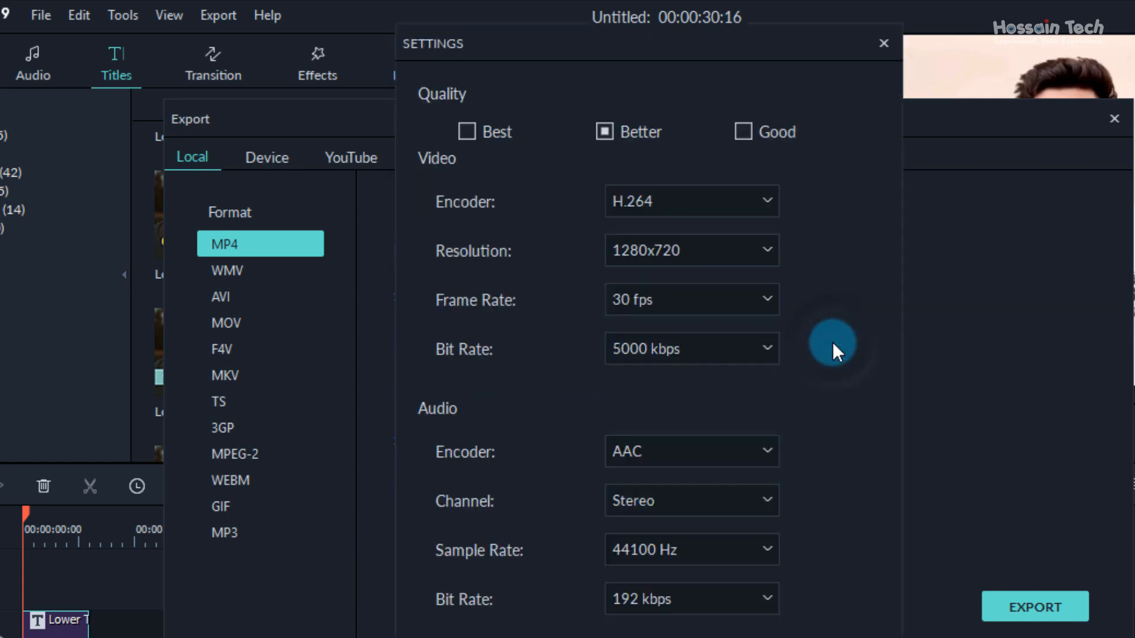
left_click(884, 43)
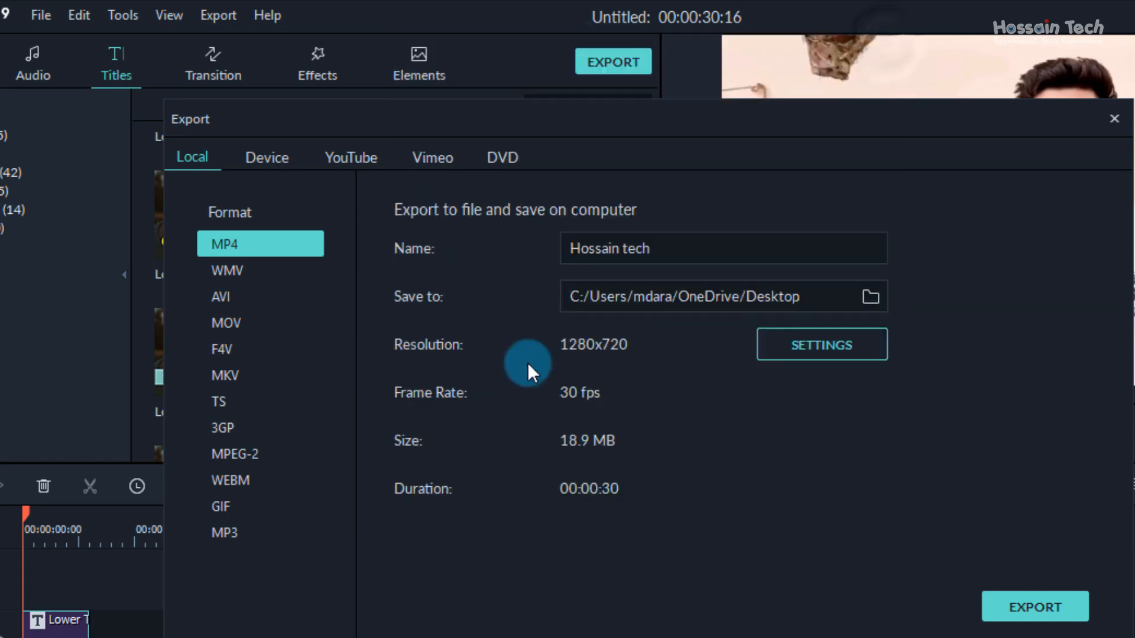
left_click(865, 343)
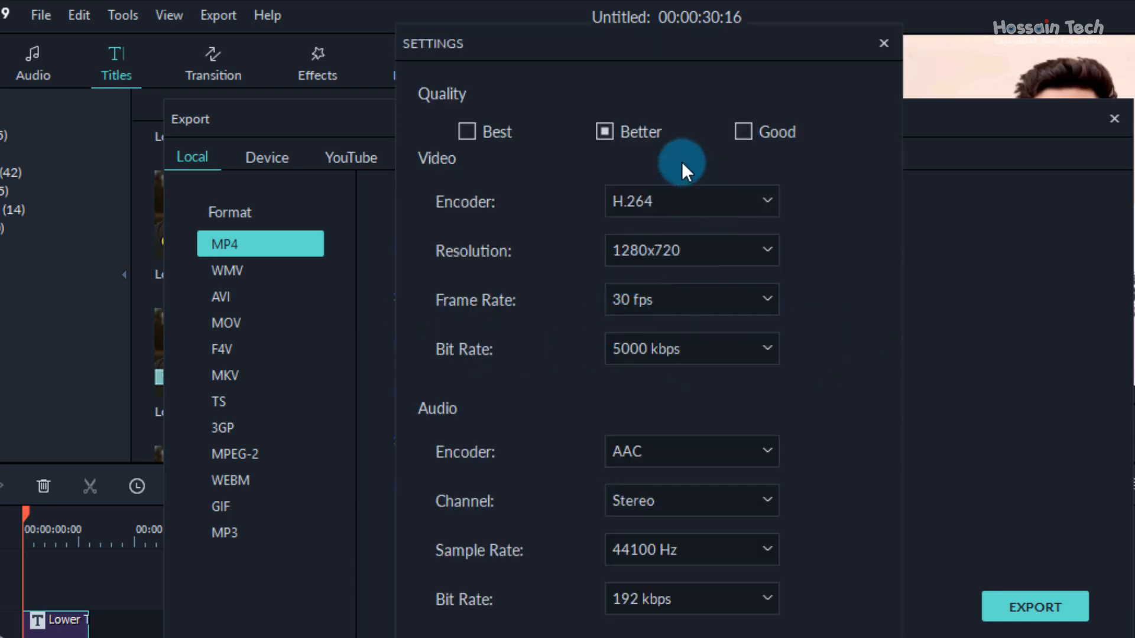
left_click(466, 130)
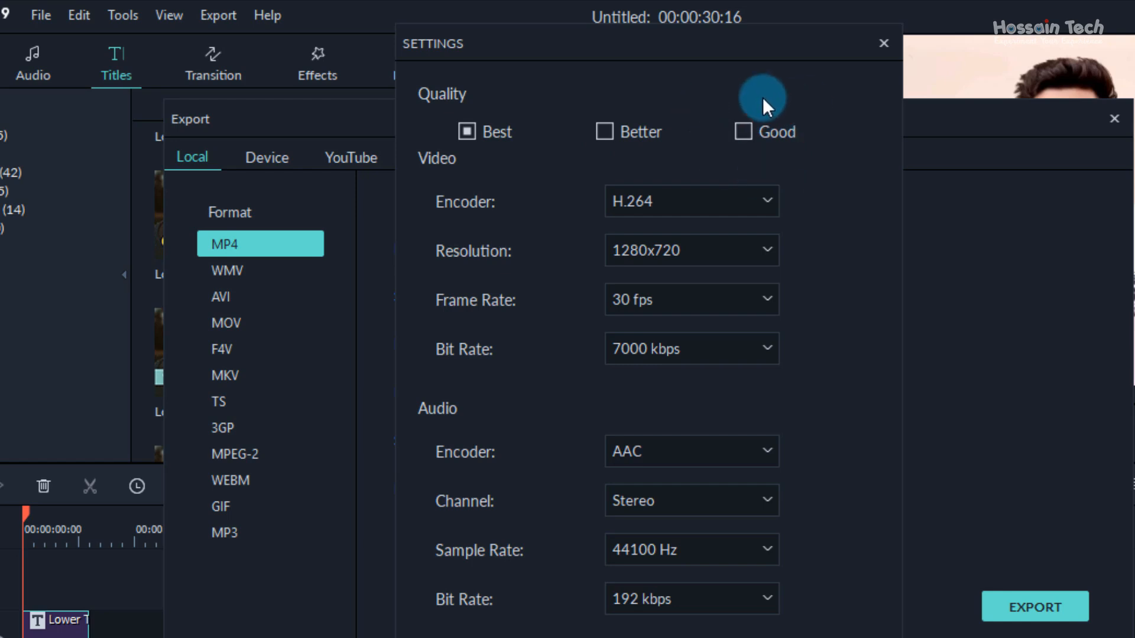
Switch the MP4 export quality to Better and choose H.264 as the video encoder
left_click(606, 131)
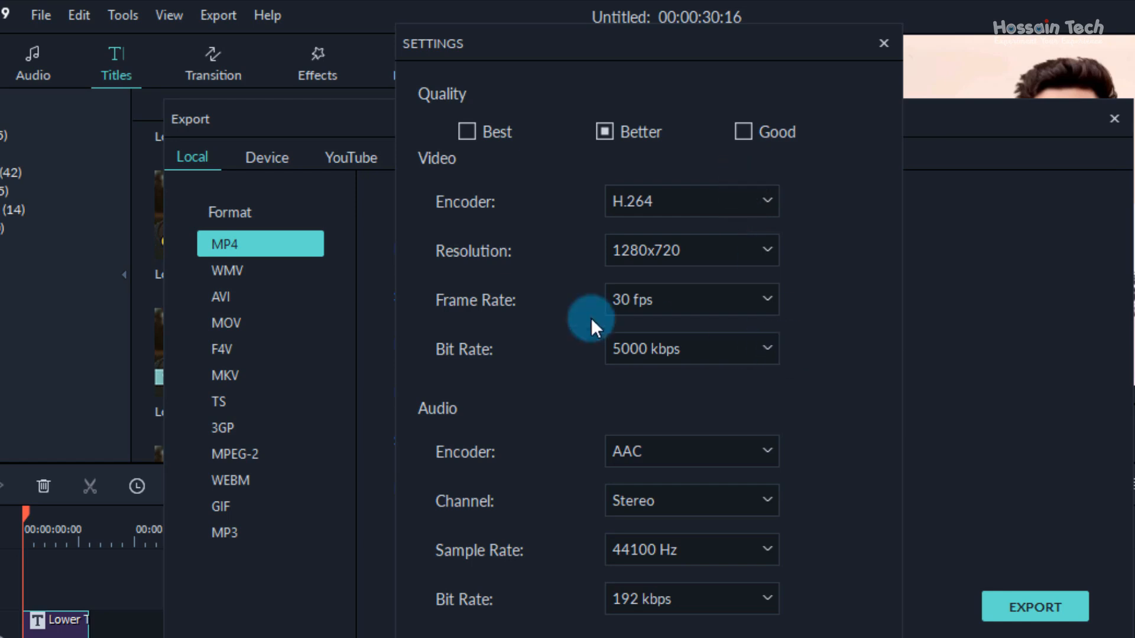
left_click(731, 199)
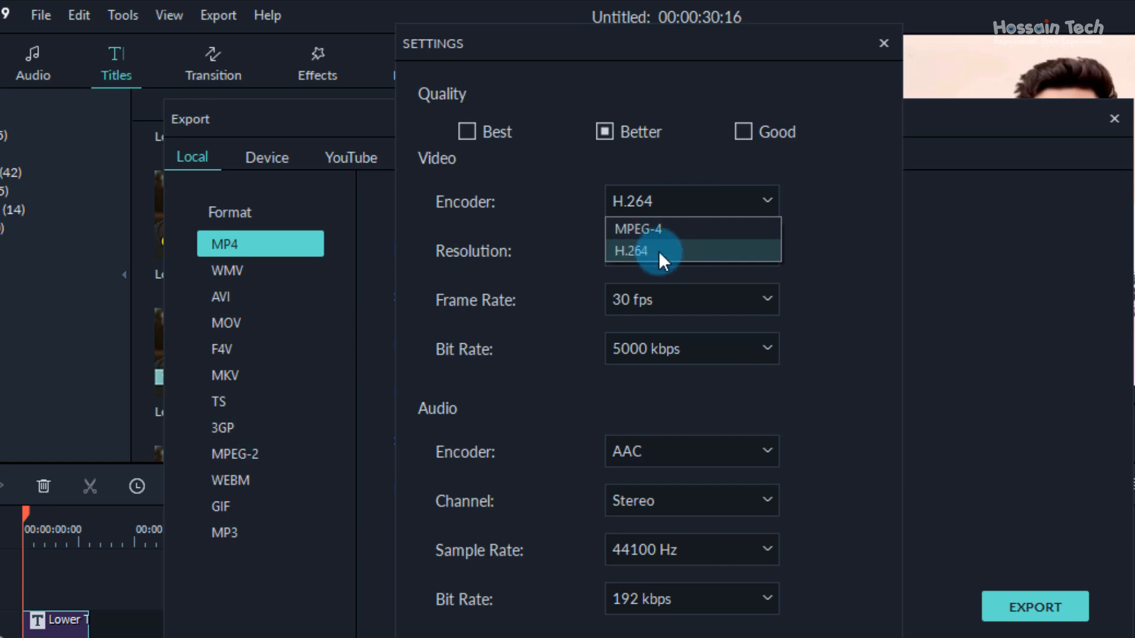
left_click(664, 248)
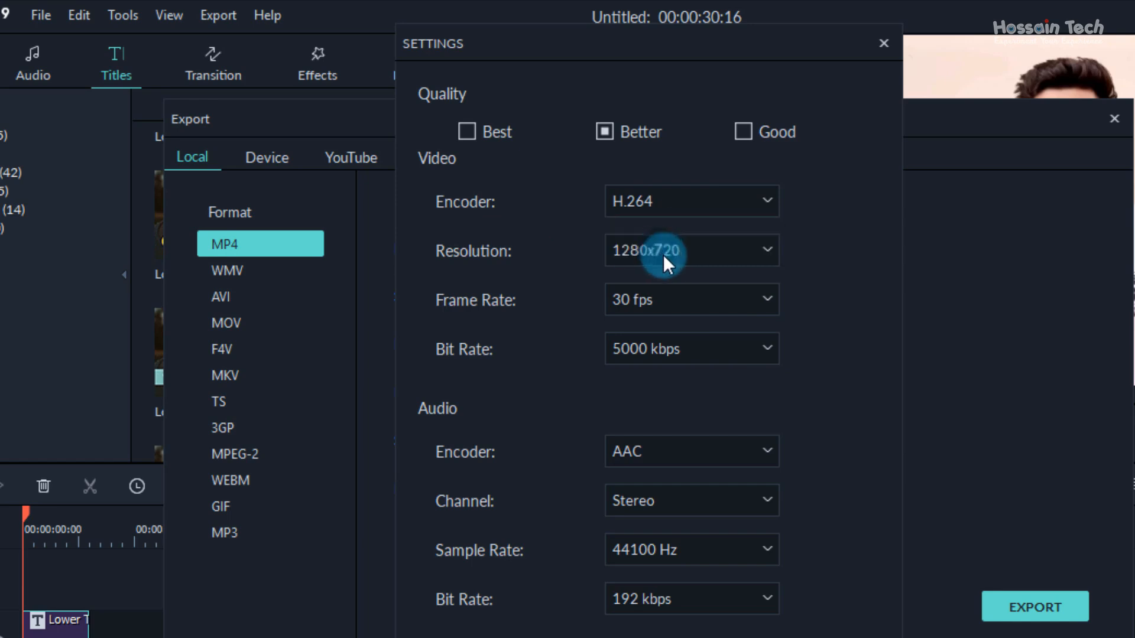
Examine the video resolutions available for the MP4 export
left_click(766, 251)
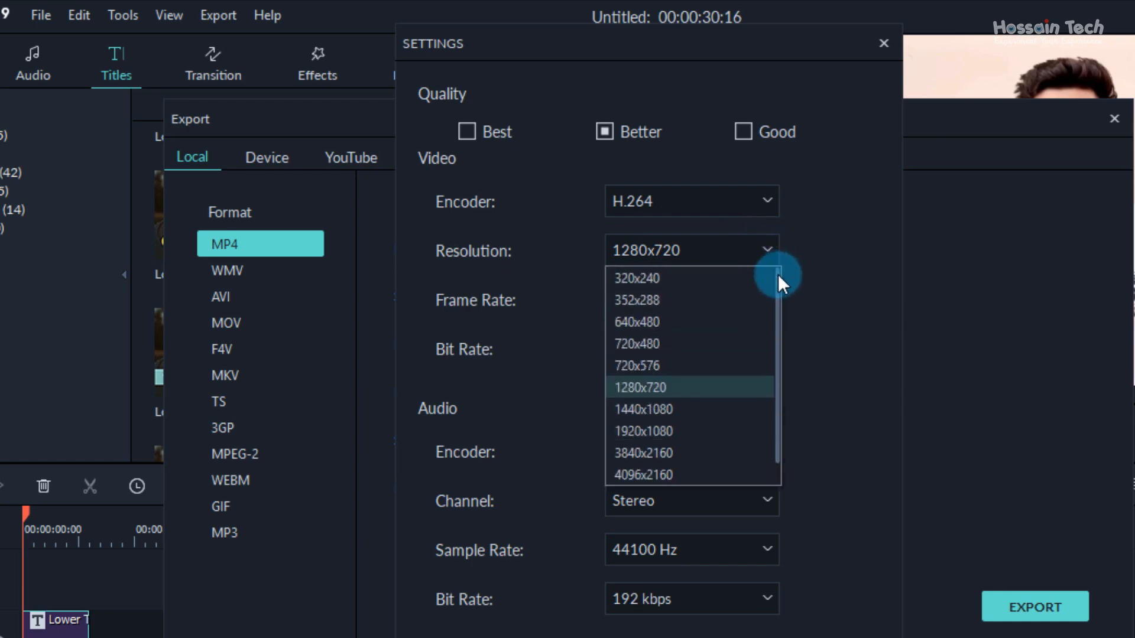
left_click(768, 246)
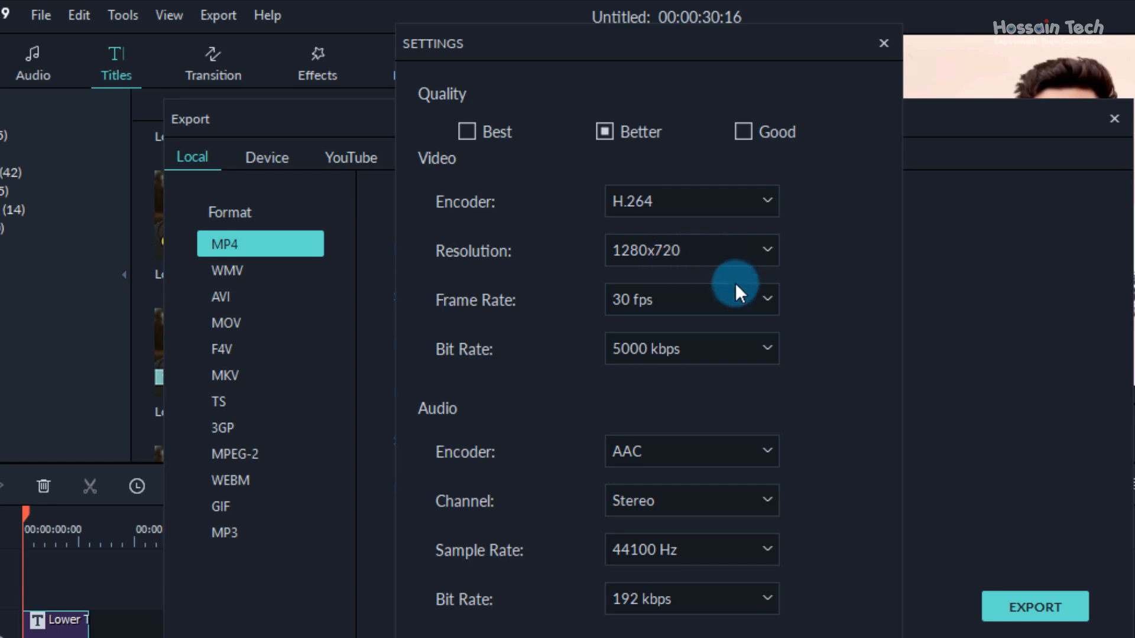
left_click(750, 249)
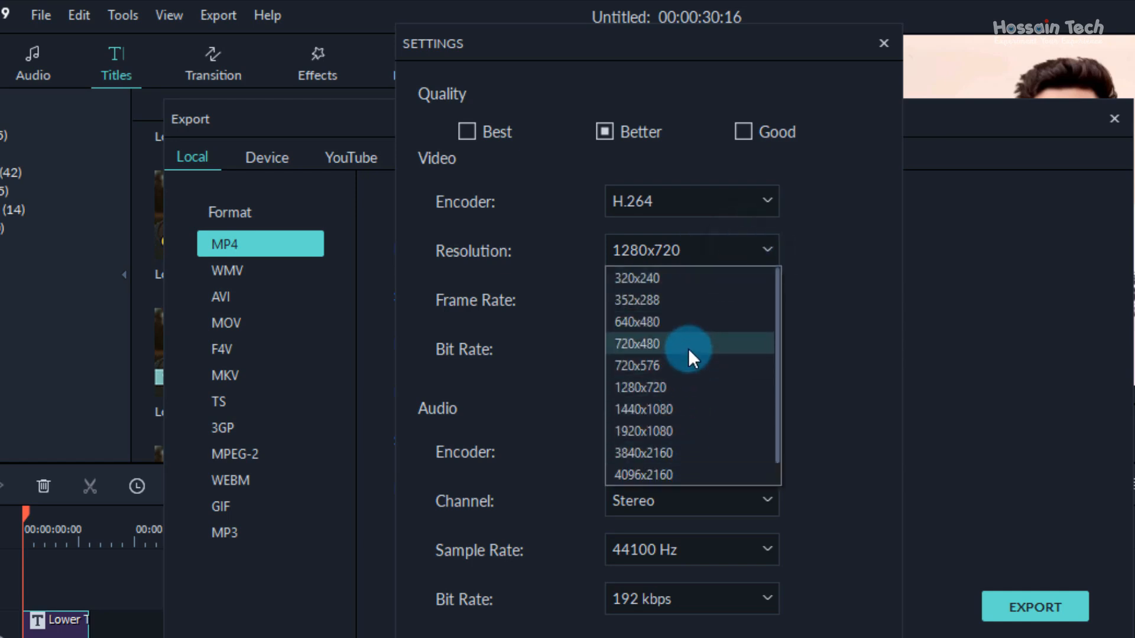
left_click(767, 249)
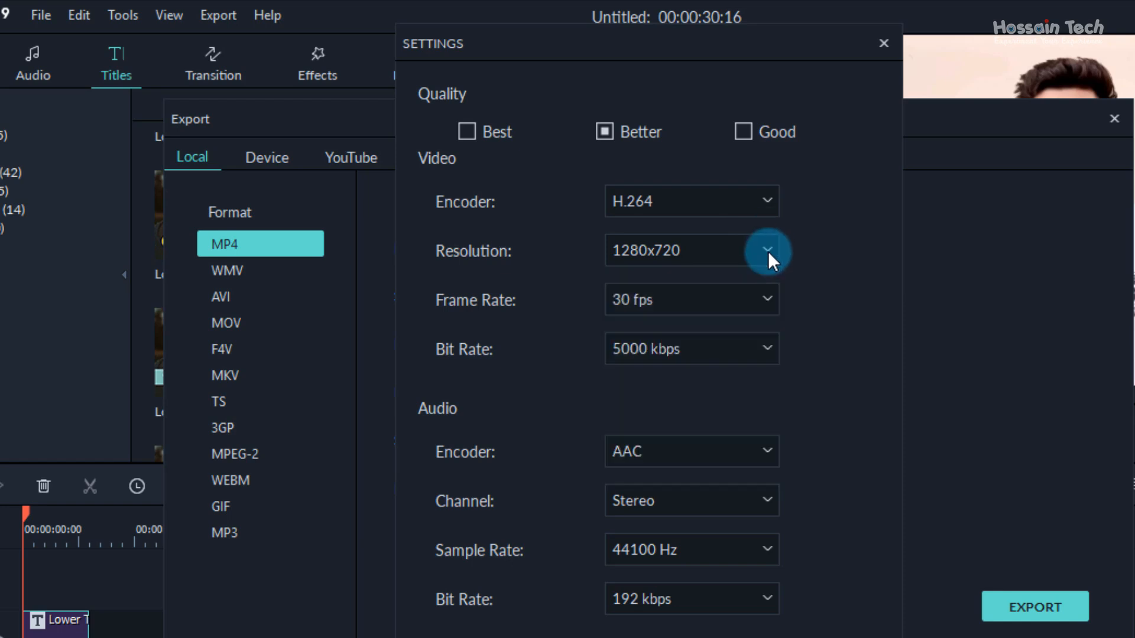
Set the video frame rate to 30 fps and the video bit rate to 8000 kbps
left_click(735, 298)
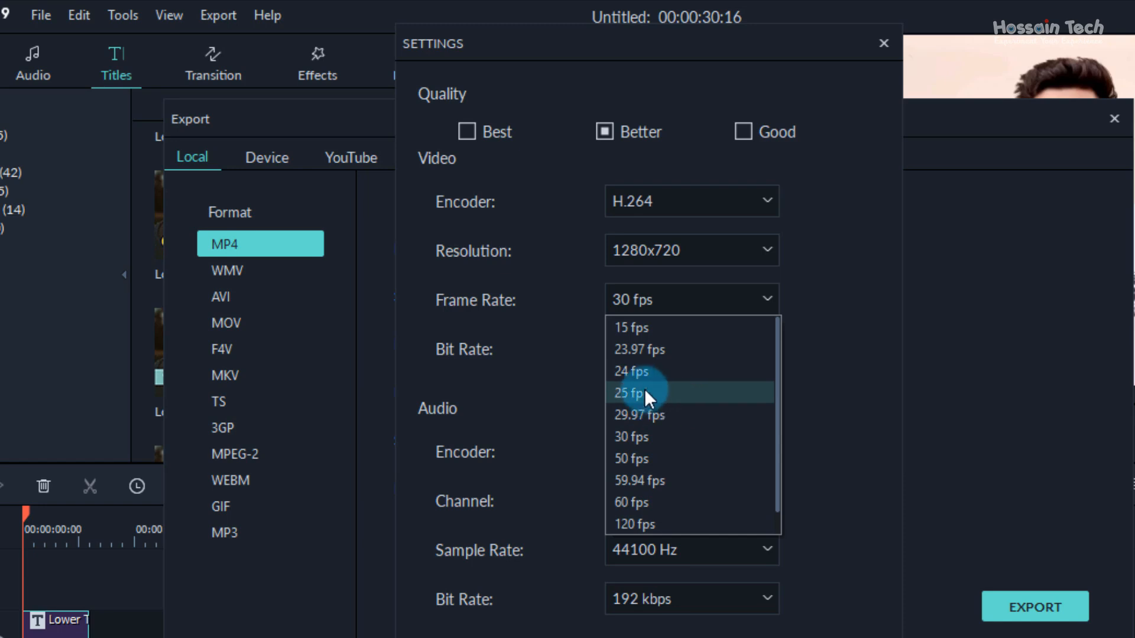
left_click(647, 437)
left_click(690, 346)
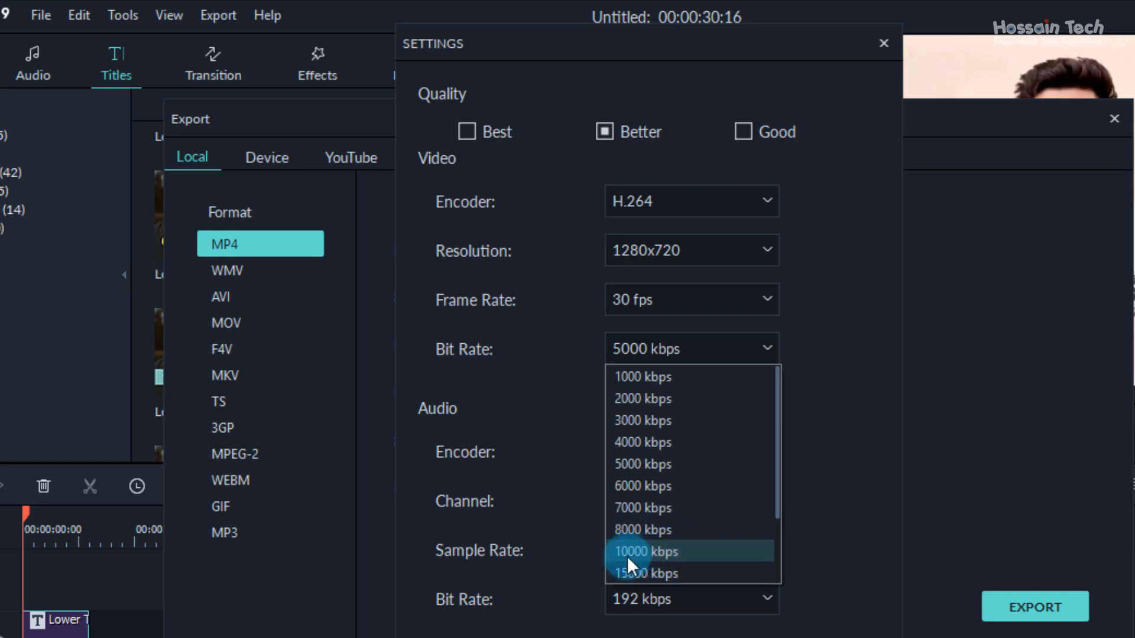
left_click(661, 531)
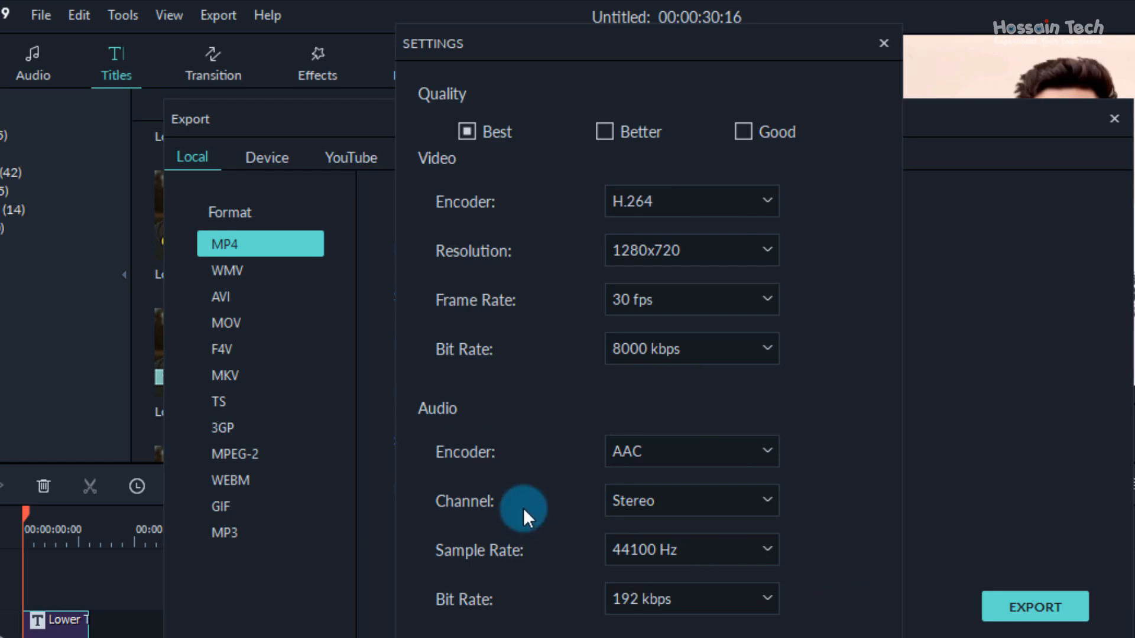
Choose AAC as the audio encoder and Stereo as the audio channel for the export
left_click(669, 449)
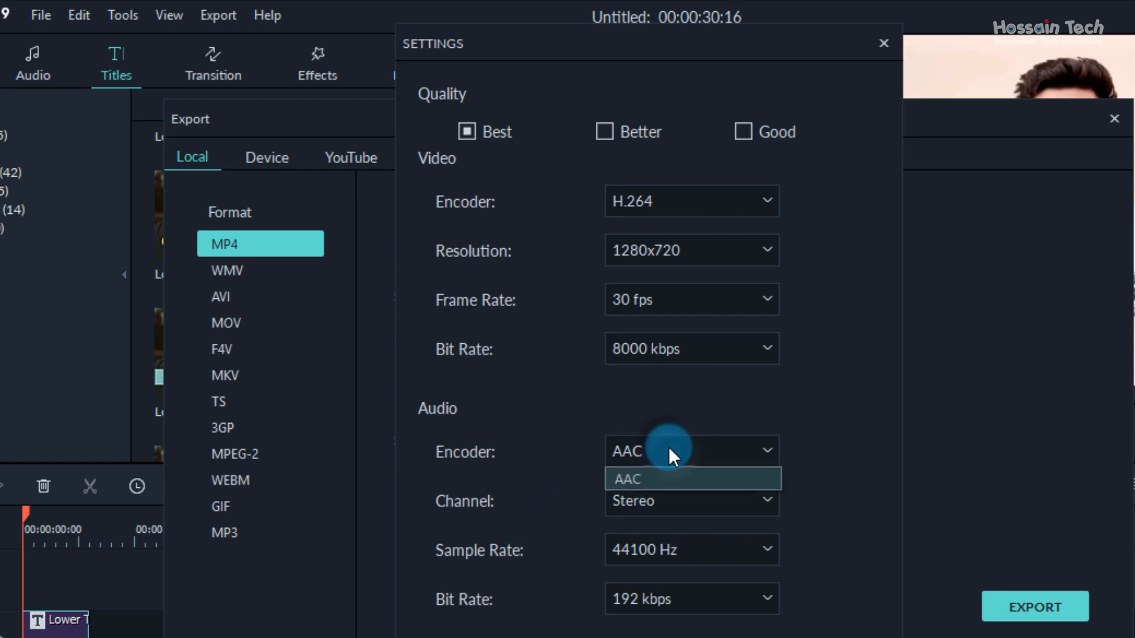
left_click(659, 479)
left_click(688, 504)
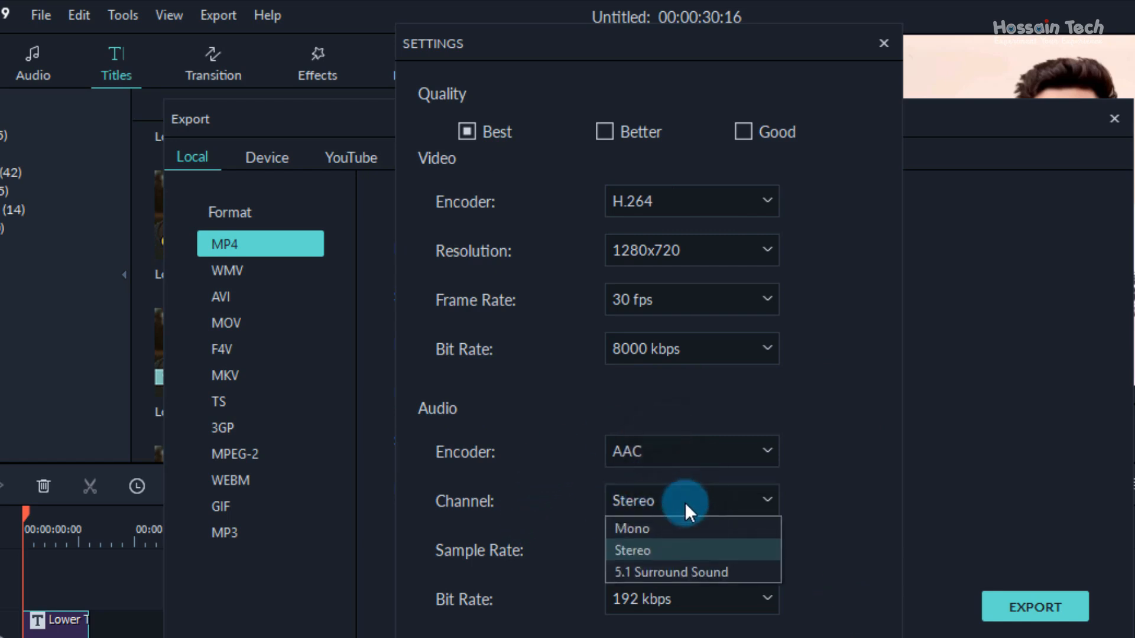
left_click(669, 554)
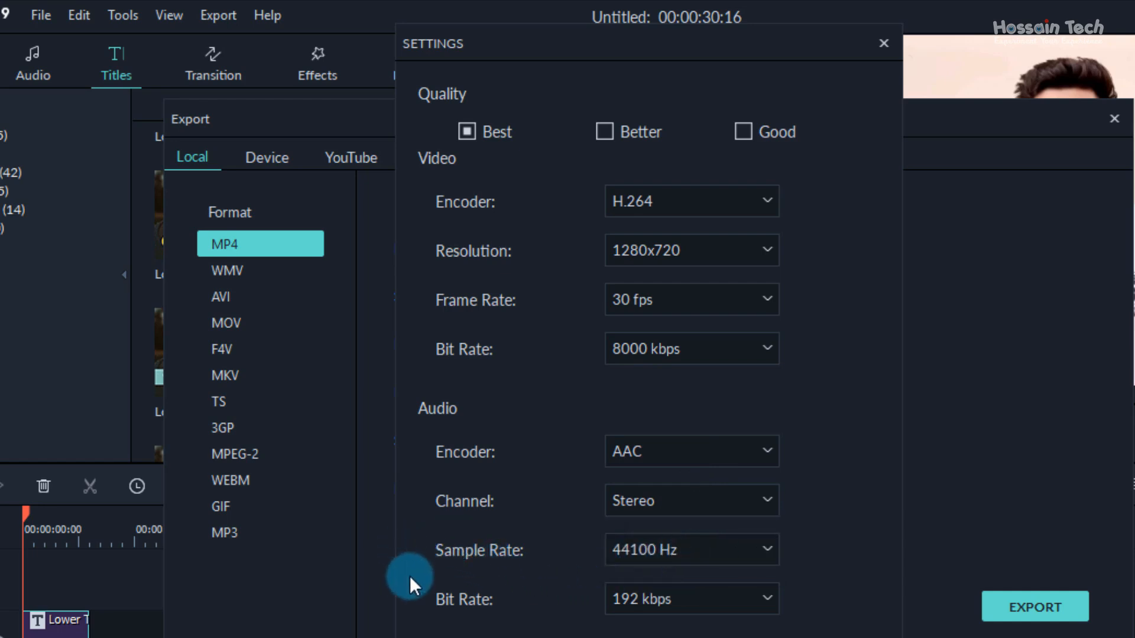
Set the audio sample rate to 44100 Hz and its bit rate to 192 kbps, and accept the encoding settings
left_click(735, 543)
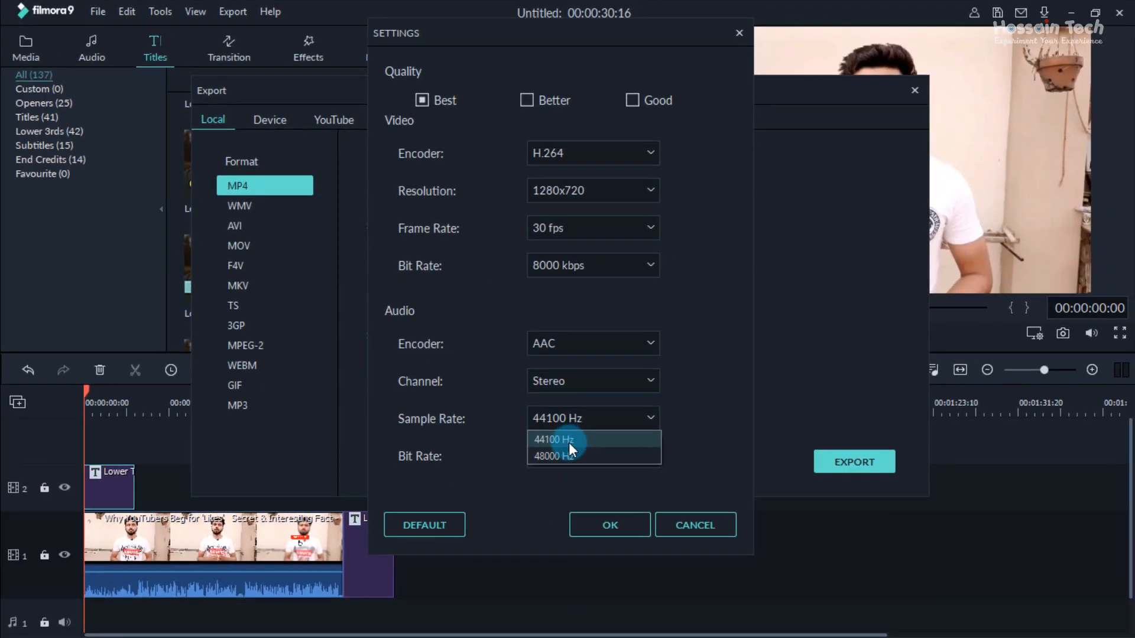
left_click(570, 440)
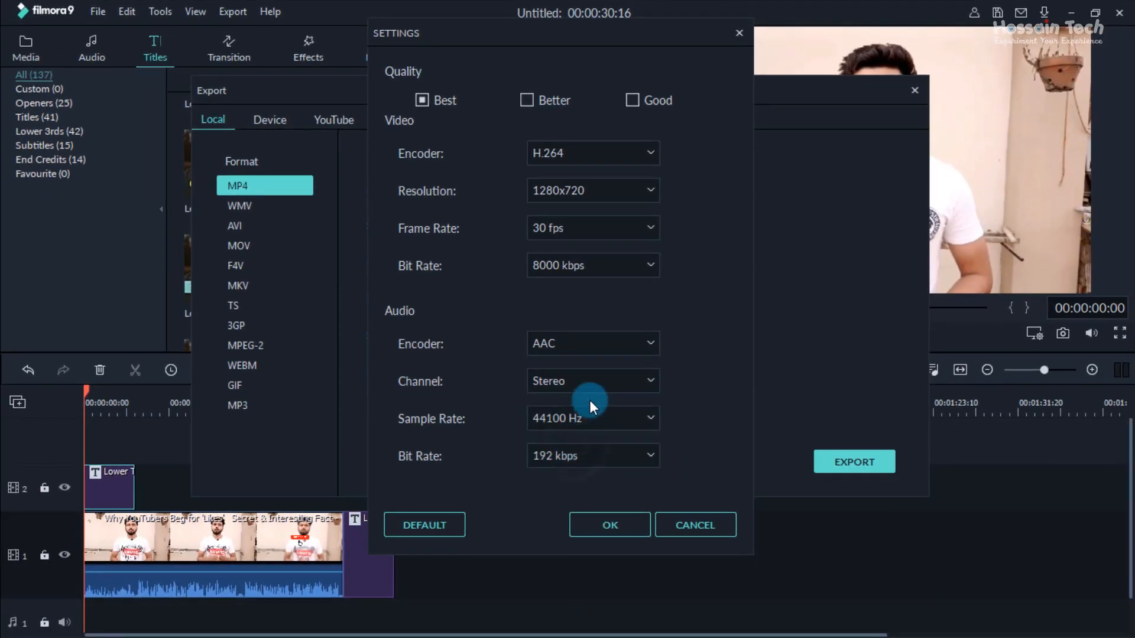
left_click(611, 452)
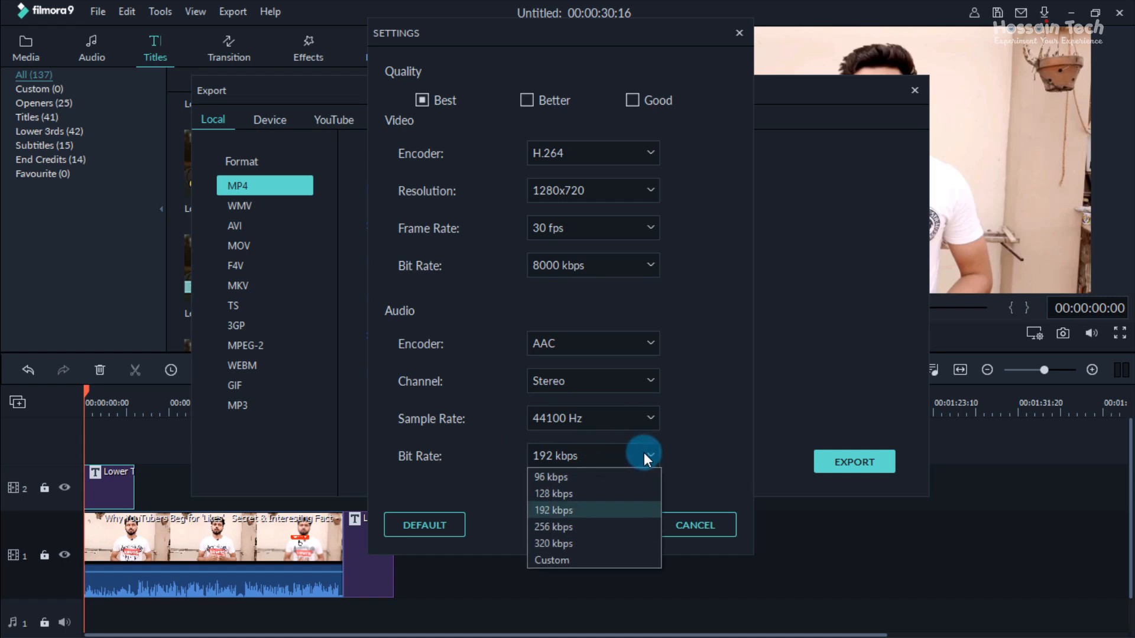
left_click(580, 509)
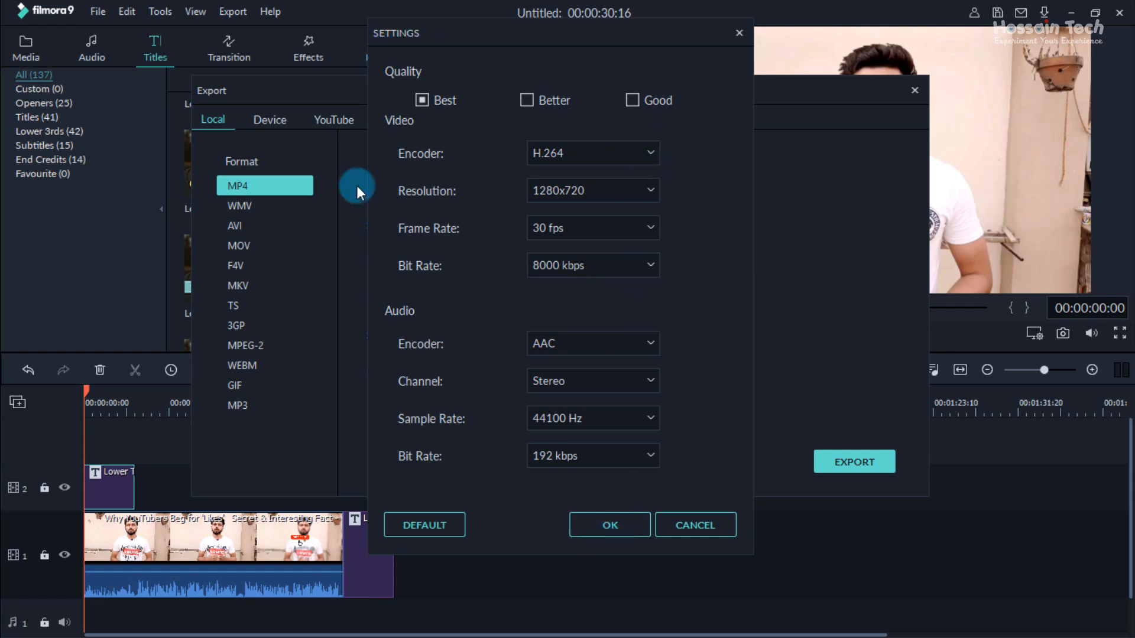
left_click(625, 523)
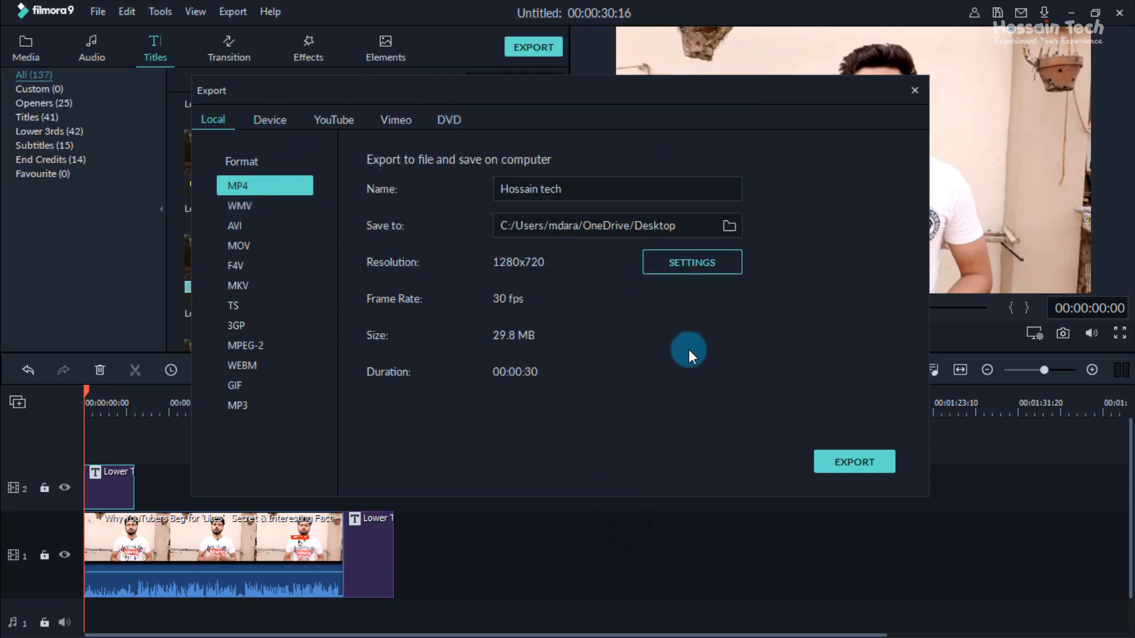
Start exporting the MP4 file and set the computer to shut down when the export is done
left_click(854, 457)
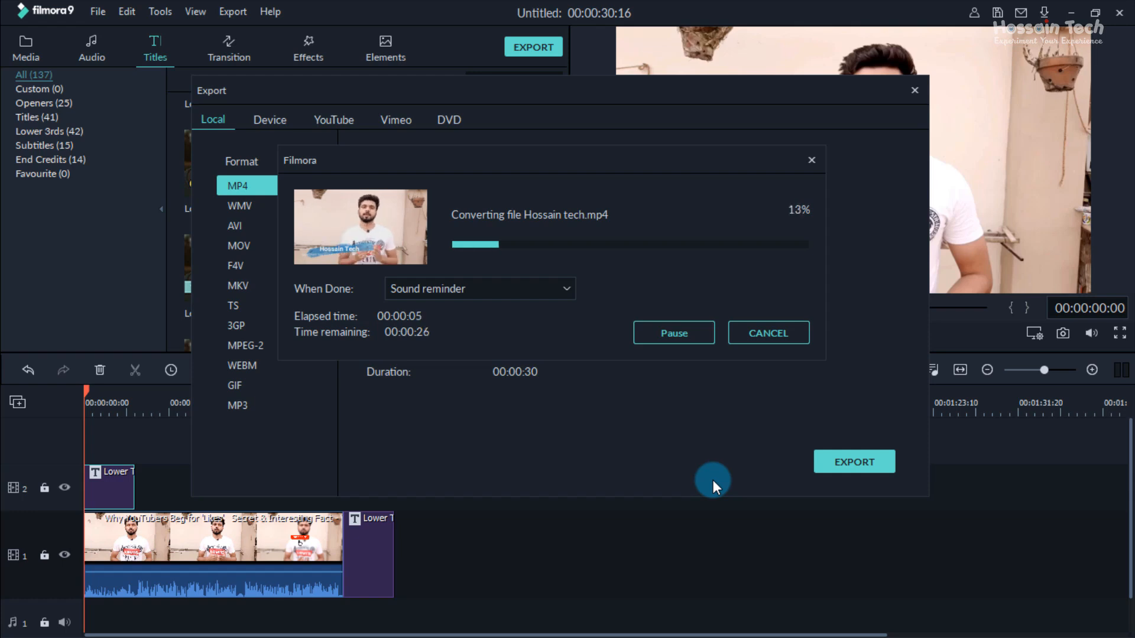
left_click(563, 288)
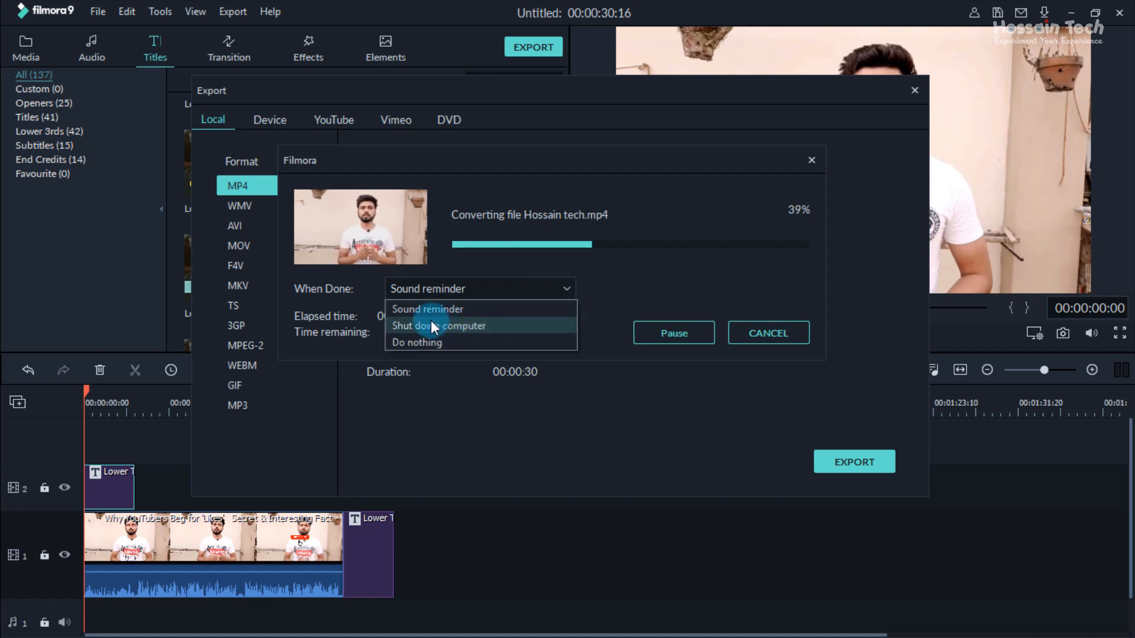
left_click(467, 326)
Change the completion action to Sound reminder, and close the export windows once the conversion has finished
left_click(519, 288)
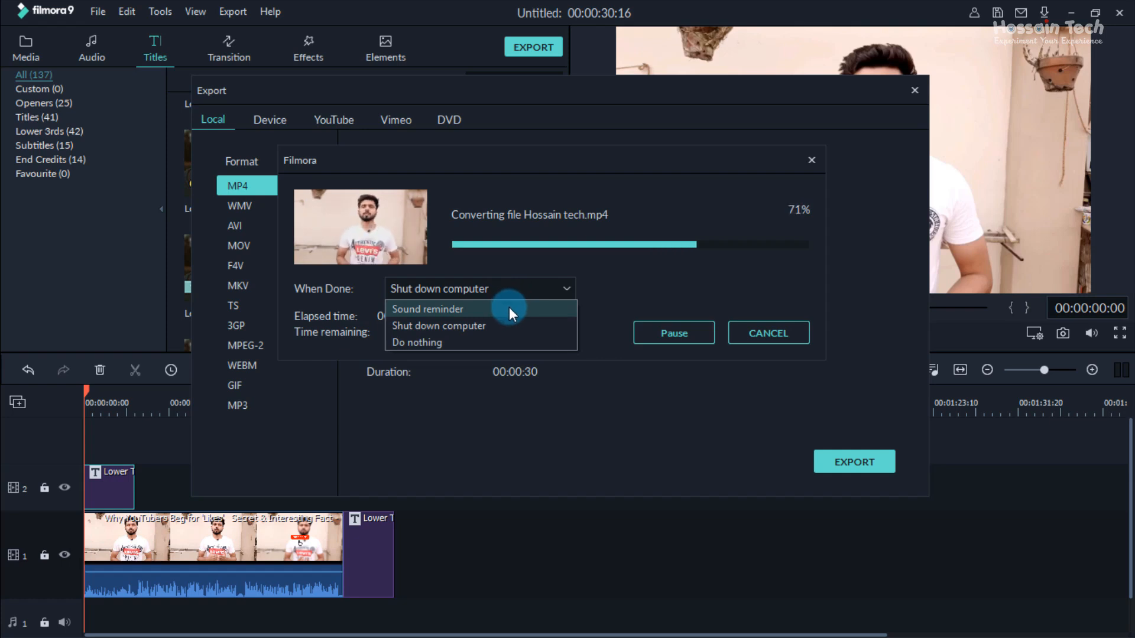
left_click(509, 309)
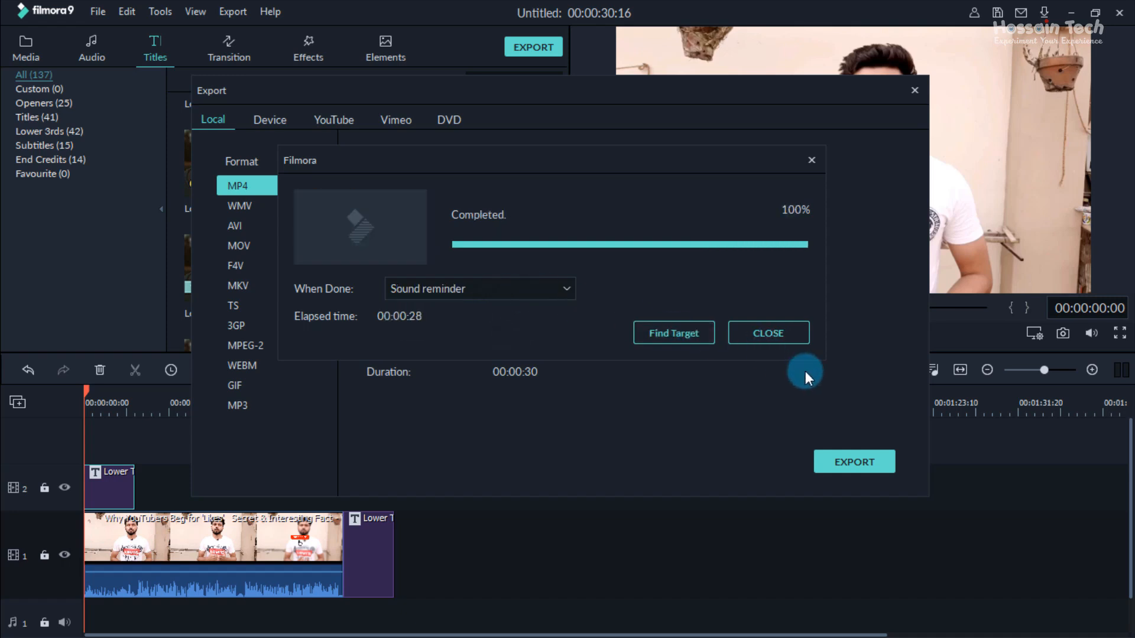
left_click(769, 333)
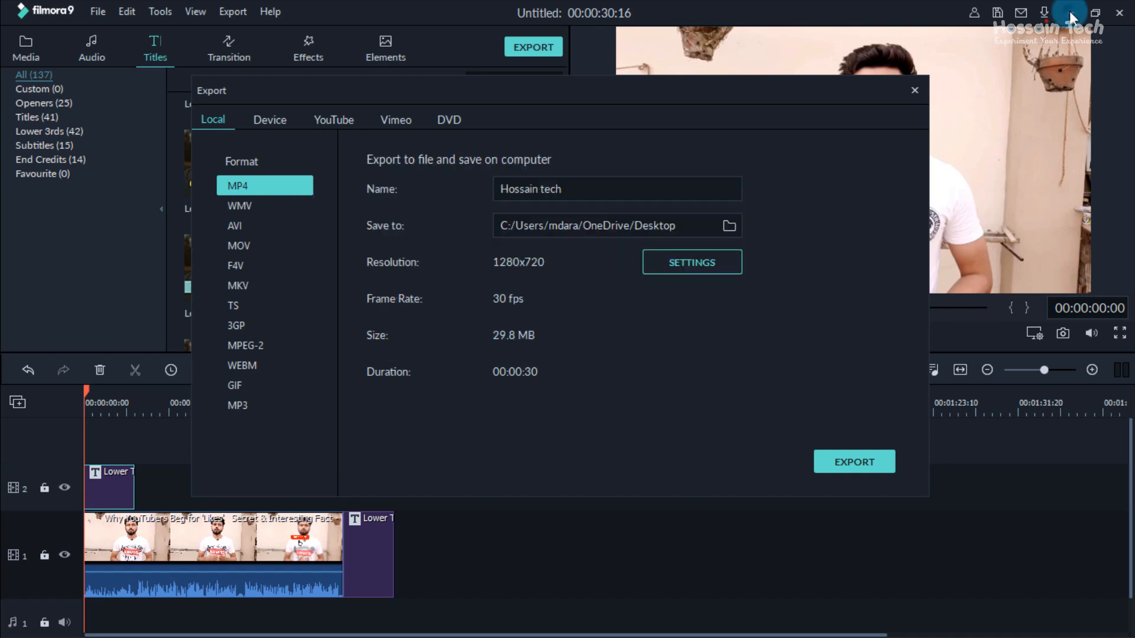
left_click(913, 91)
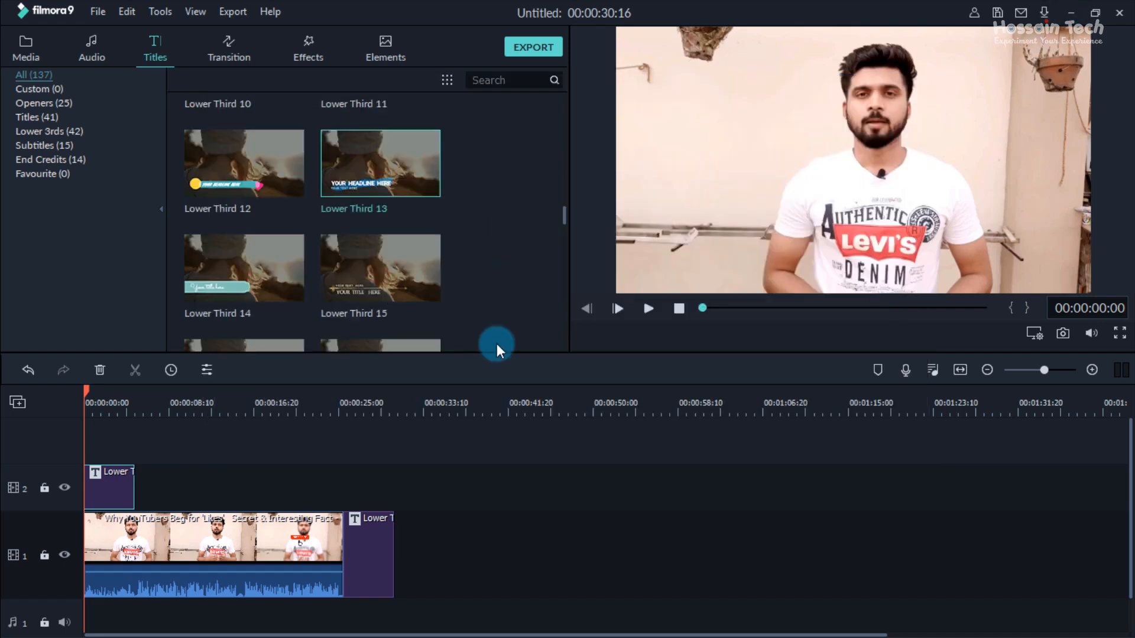